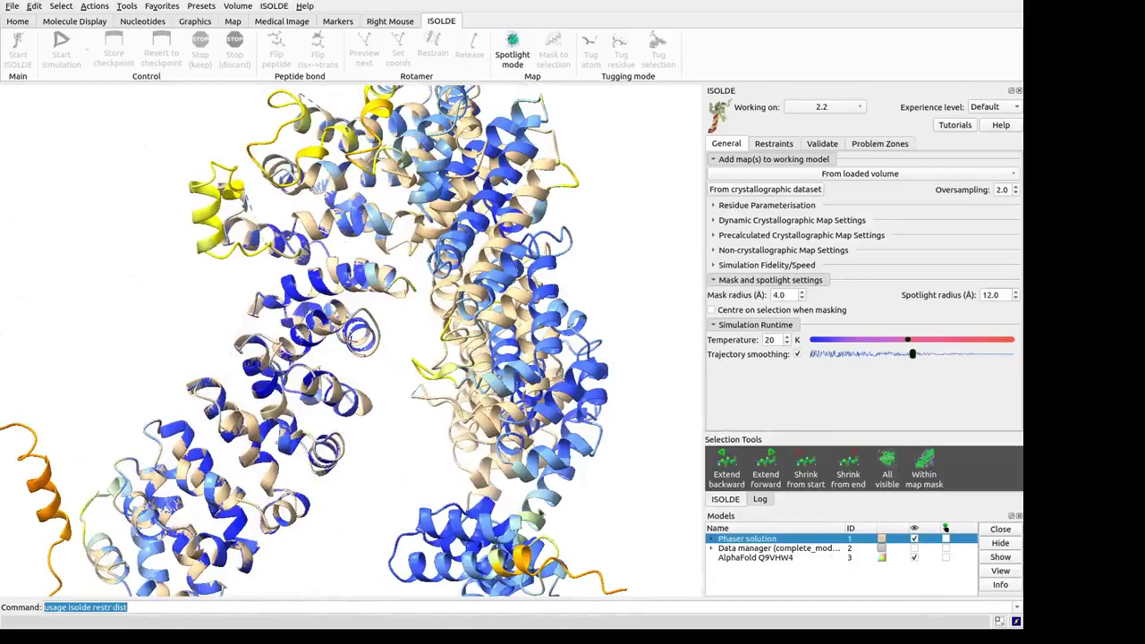
# Hide the AlphaFold Q9VHW4 model and show the data manager model alongside the Phaser solution.
pyautogui.moveTo(474, 433); pyautogui.dragTo(506, 451)
pyautogui.scroll(-3, 484, 429)
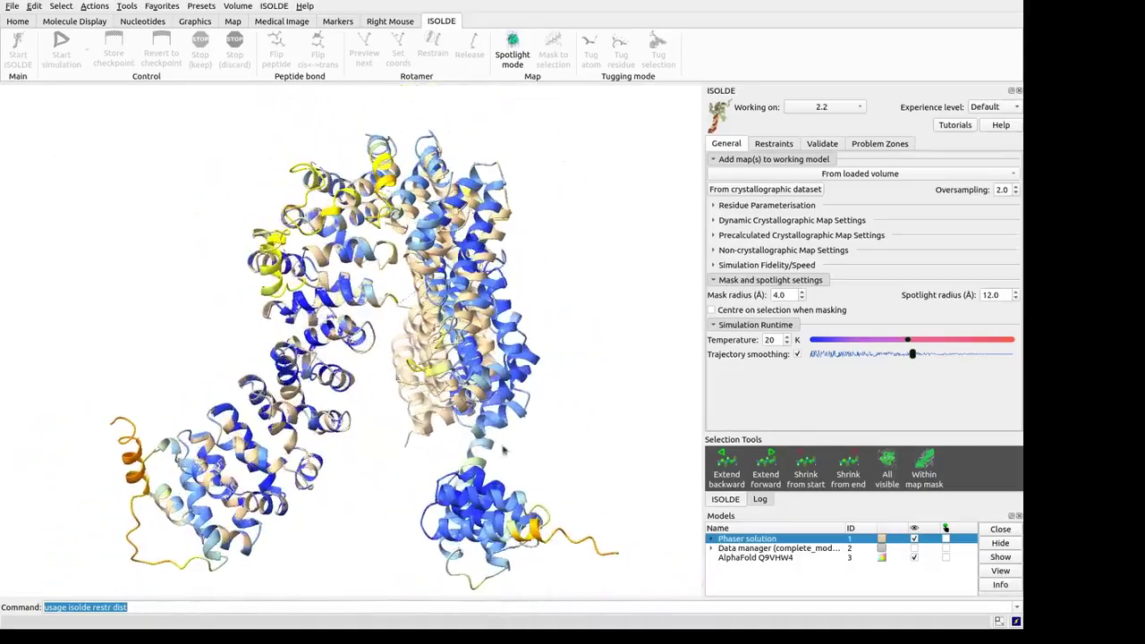
pyautogui.click(913, 558)
pyautogui.click(914, 548)
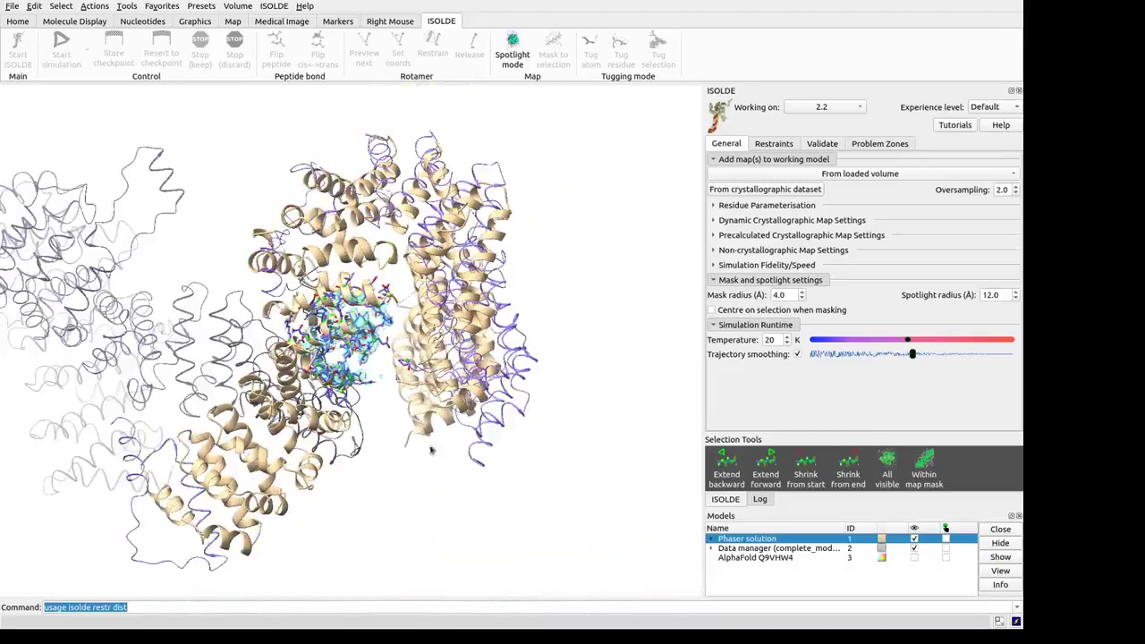
pyautogui.scroll(2, 381, 475)
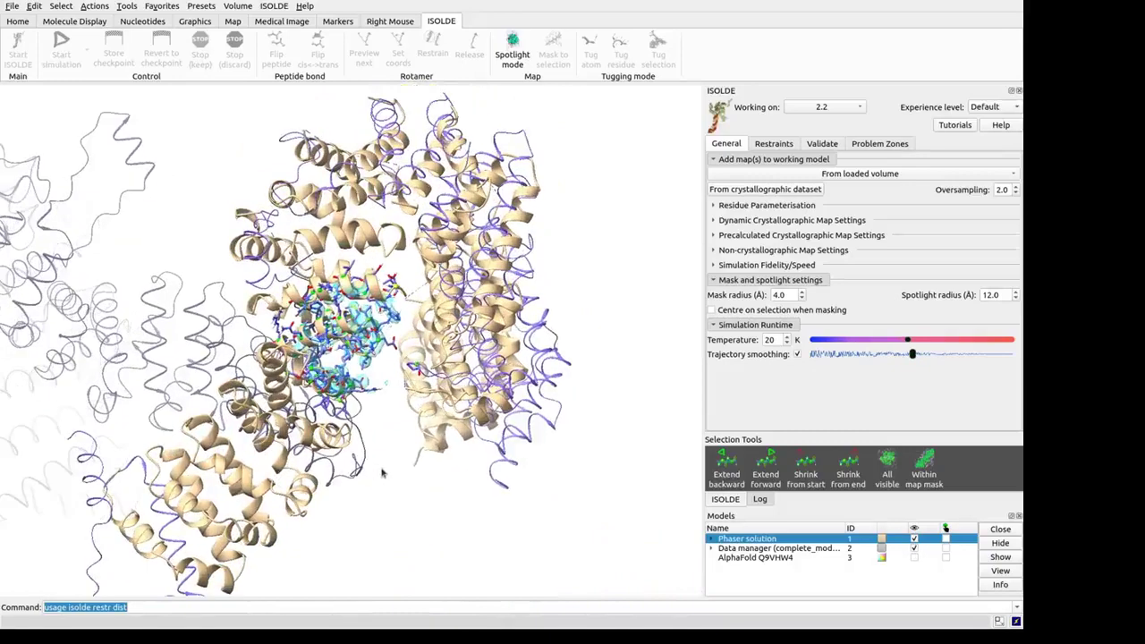
# Run isolde restrain dist on #2 with template #3, useCoord false, adjust true and displayThreshold 0.5.
pyautogui.write('isolde restraind')
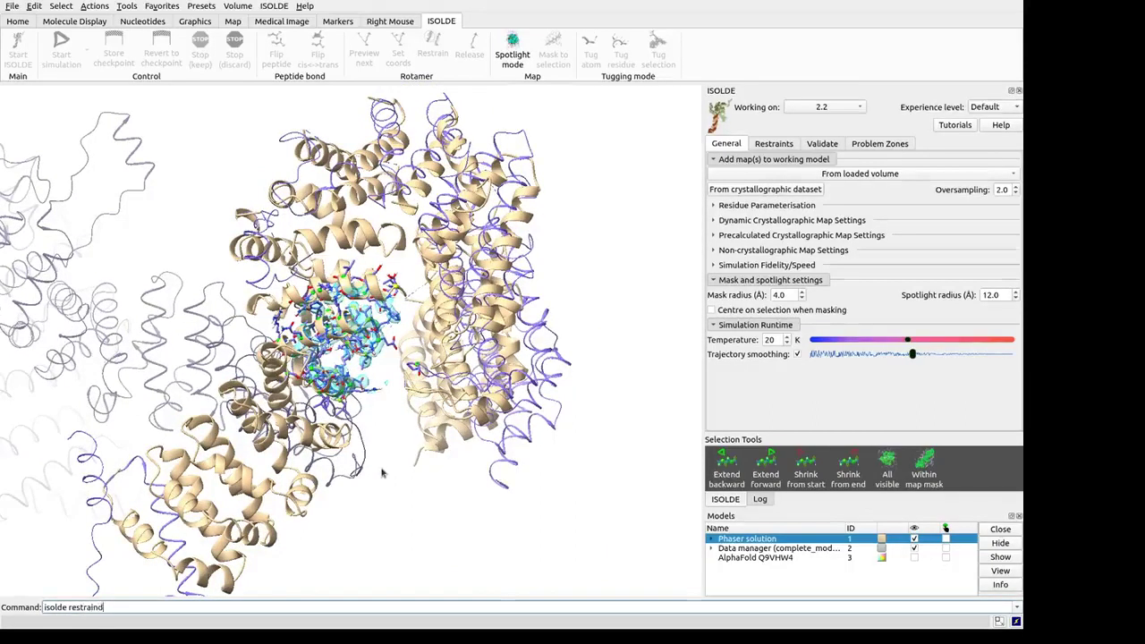
pyautogui.press('BackSpace')
pyautogui.write('dist #2 templ #3 useCoord')
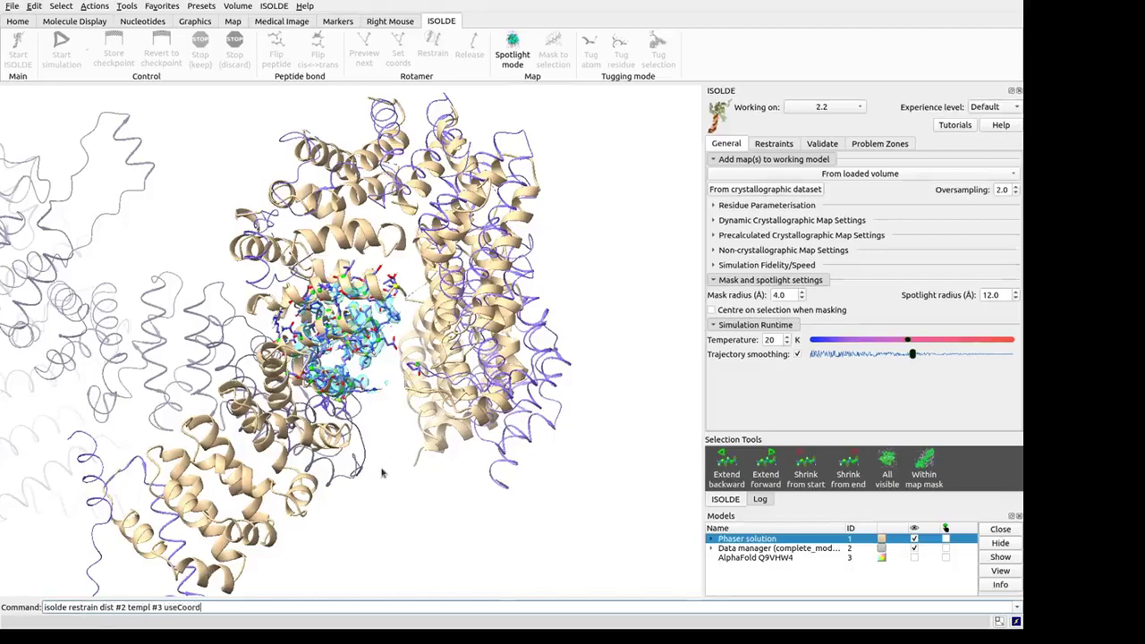
pyautogui.write('false adjus')
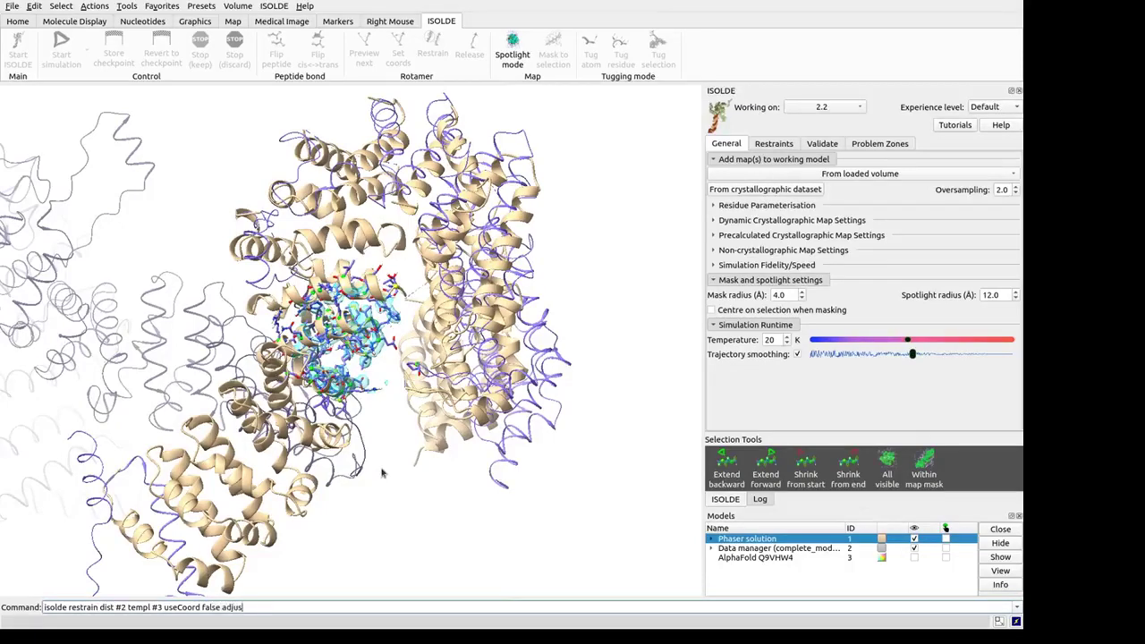
pyautogui.write('t true displayThreshold 0.5')
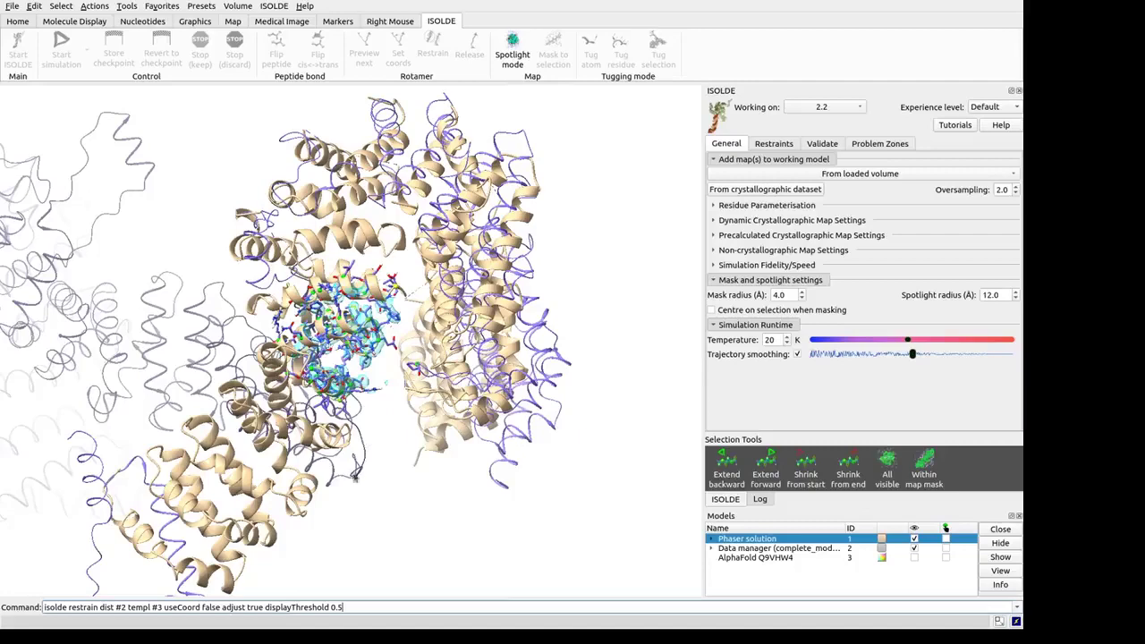
pyautogui.press('Return')
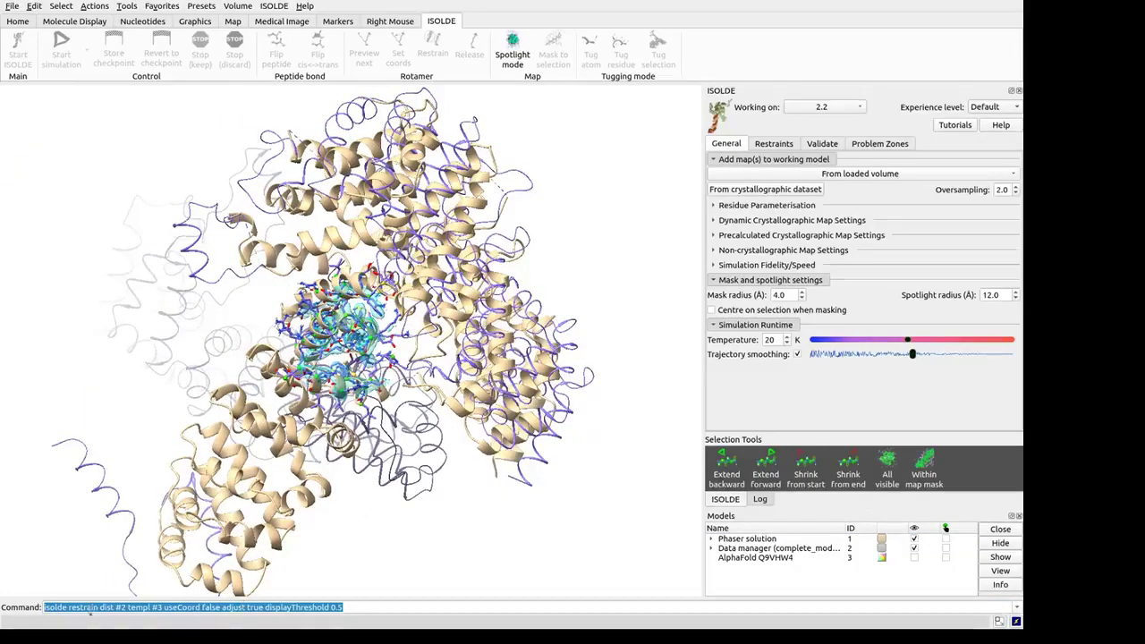
# Restrain the torsions of model #2 to template #3 with the adj option set to t.
pyautogui.moveTo(101, 607); pyautogui.dragTo(549, 610)
pyautogui.write('train tors')
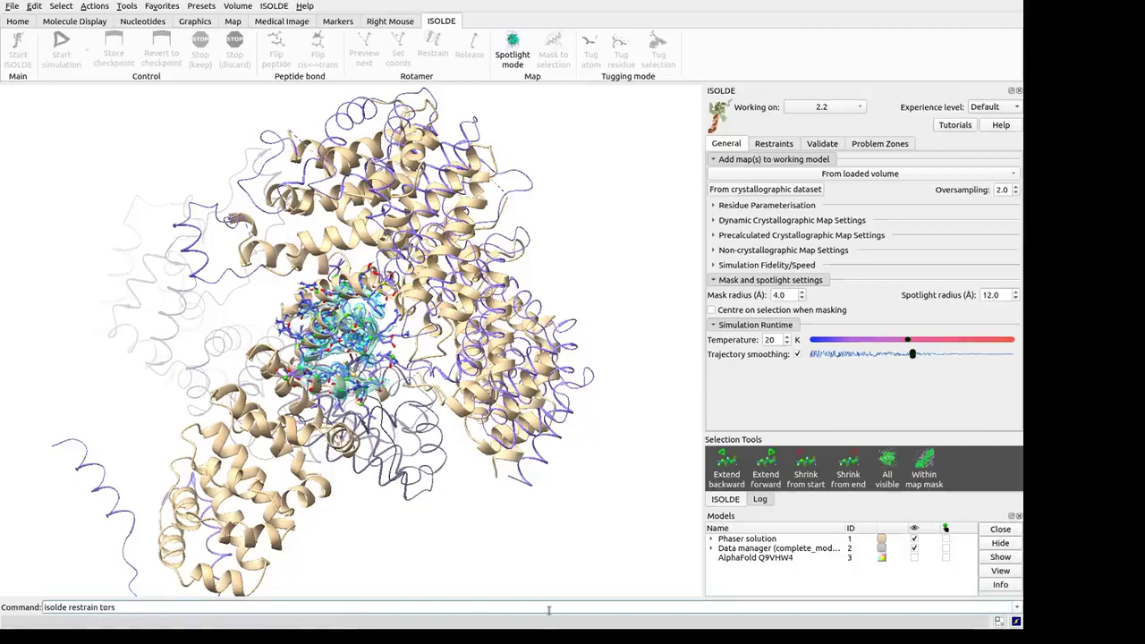
pyautogui.write(' #2 templ #3 adj t')
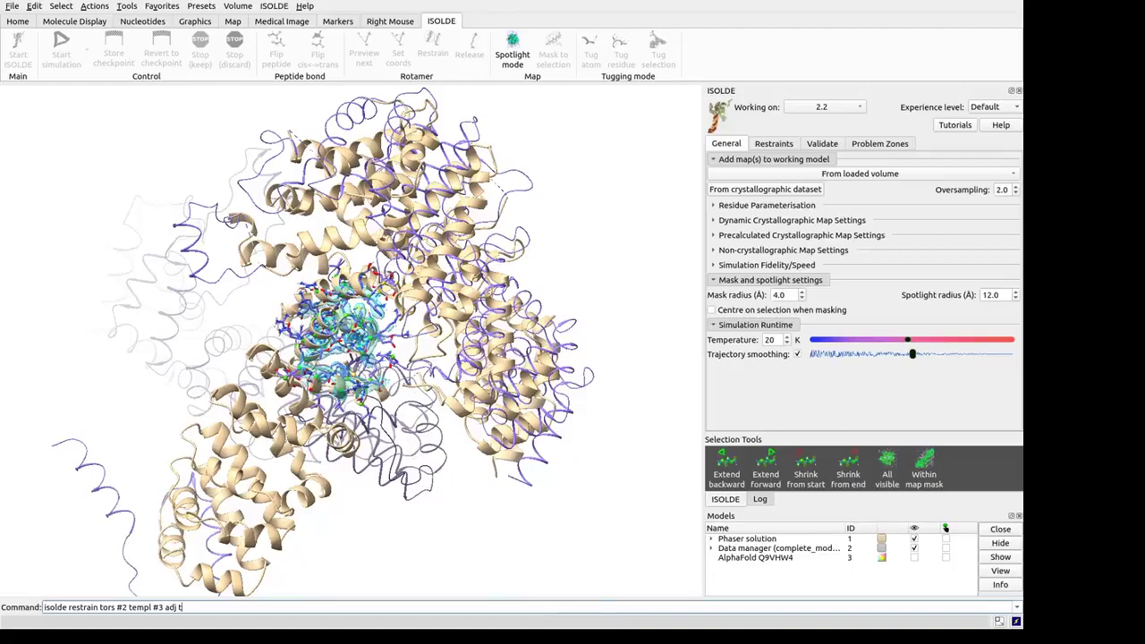
pyautogui.press('Return')
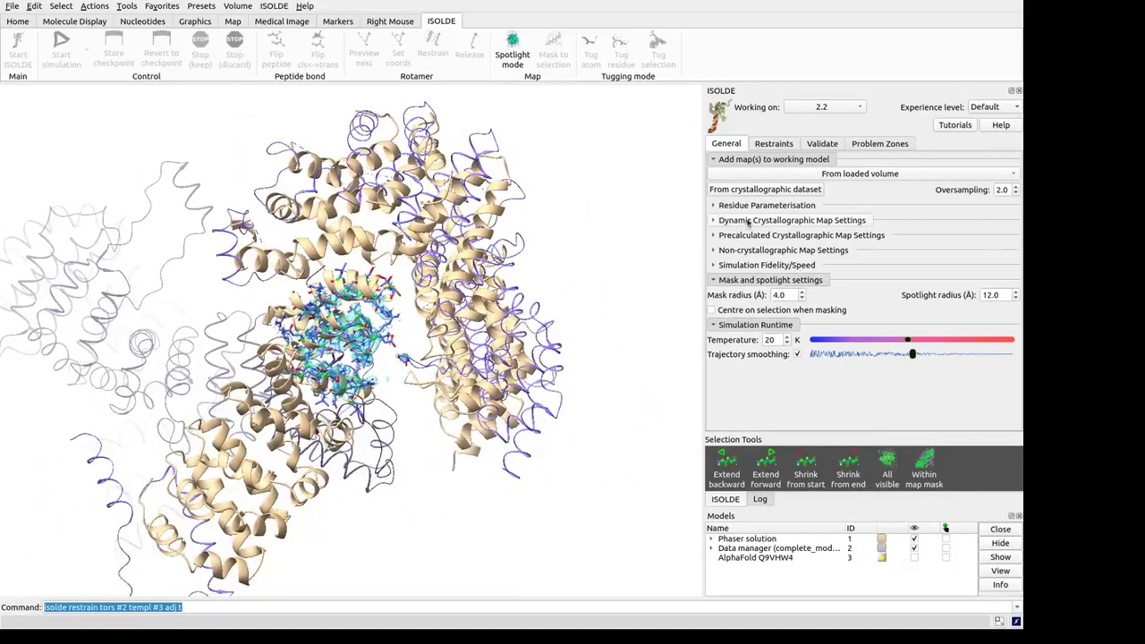
# Check the dynamic and precalculated crystallographic map settings for which maps are shown and used for MDFF.
pyautogui.click(714, 221)
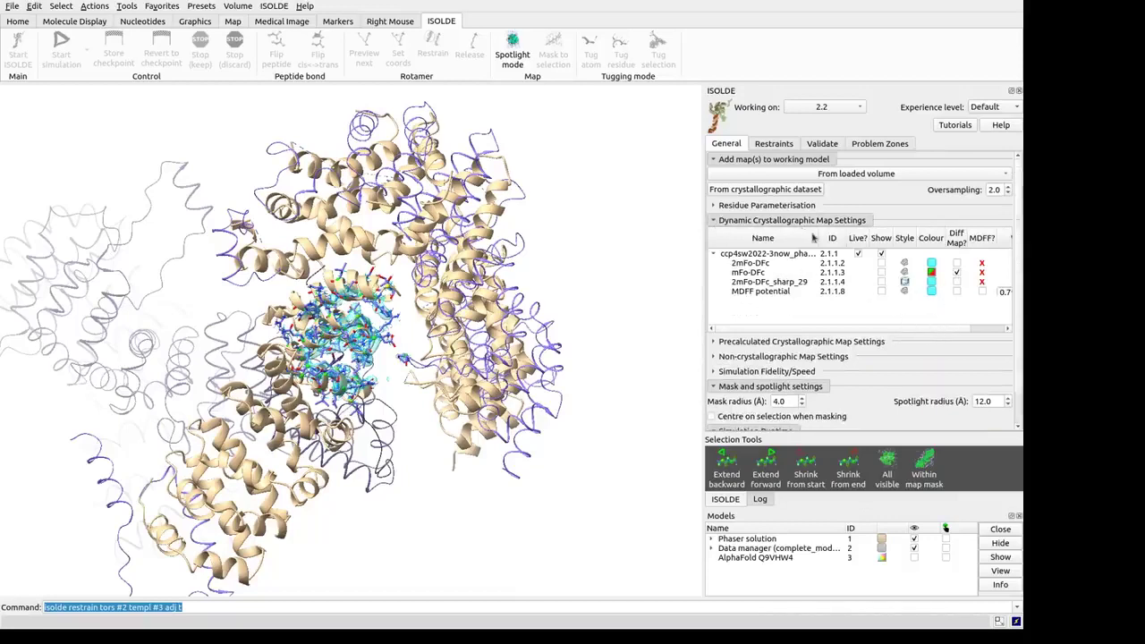
pyautogui.moveTo(817, 238); pyautogui.dragTo(797, 238)
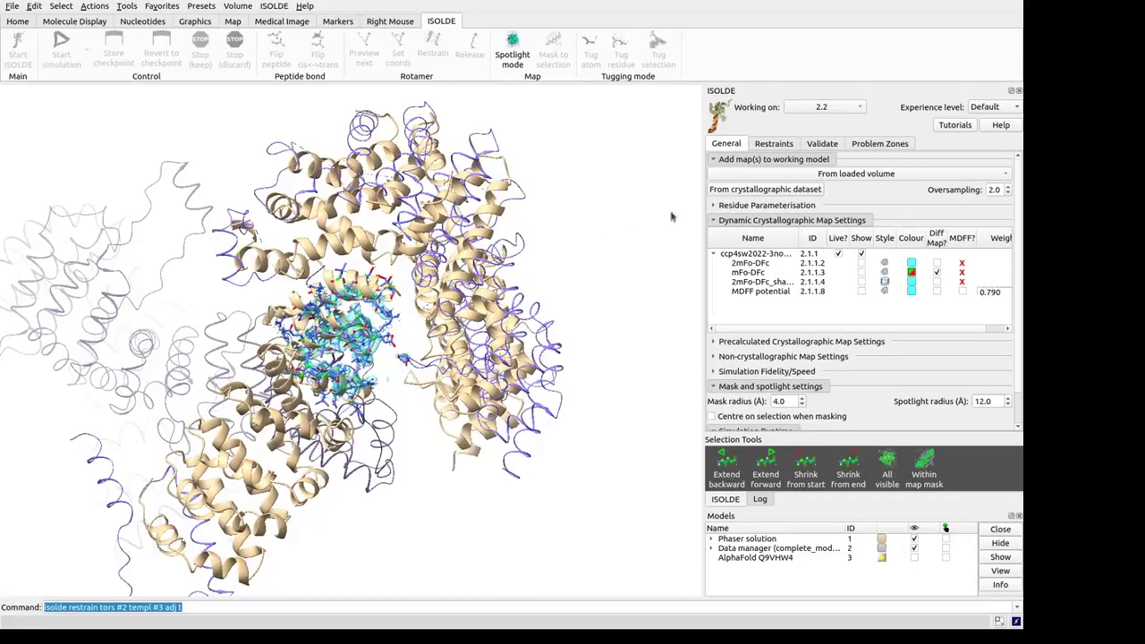
pyautogui.click(723, 221)
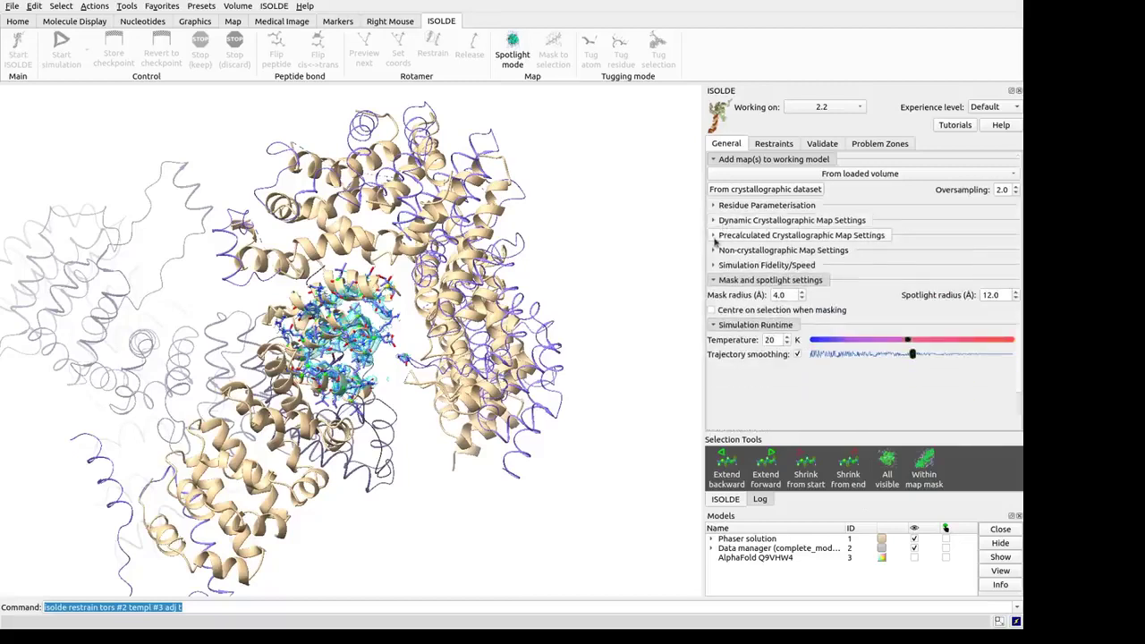
pyautogui.click(721, 236)
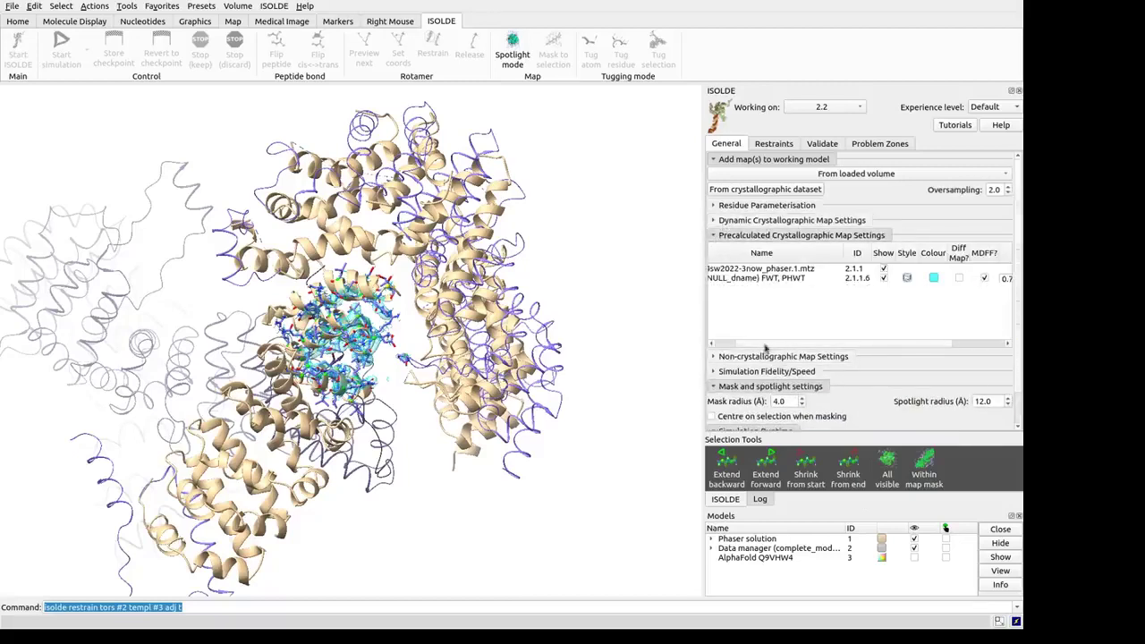
pyautogui.moveTo(761, 347); pyautogui.dragTo(849, 340)
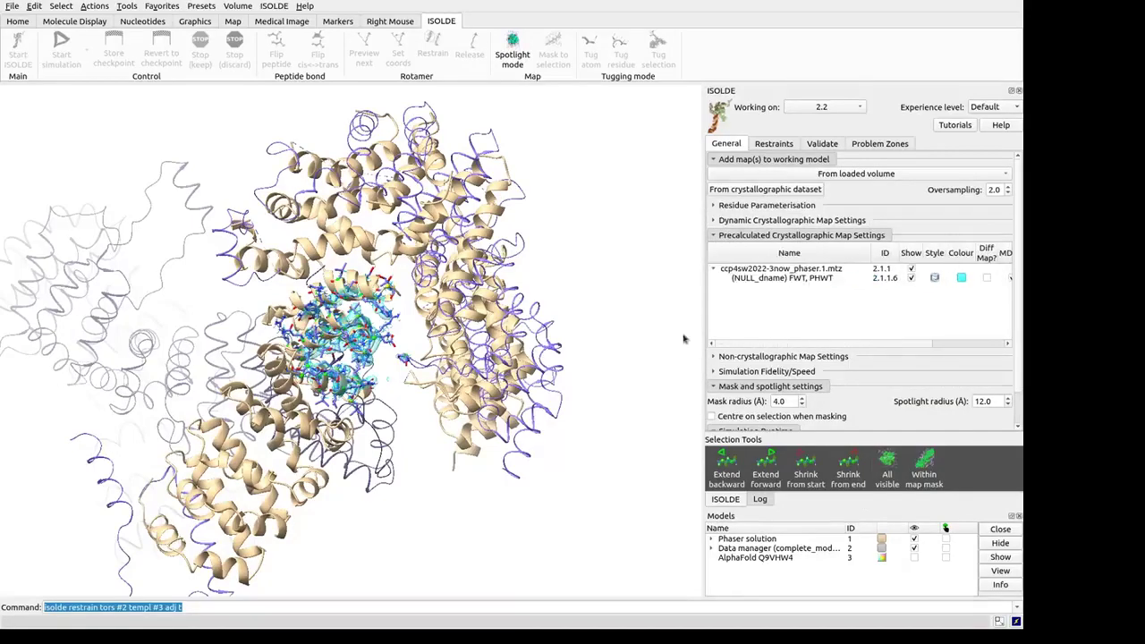
# Start an ISOLDE simulation on all of model #2 and hide every atom except the CA atoms.
pyautogui.moveTo(414, 323); pyautogui.dragTo(399, 307)
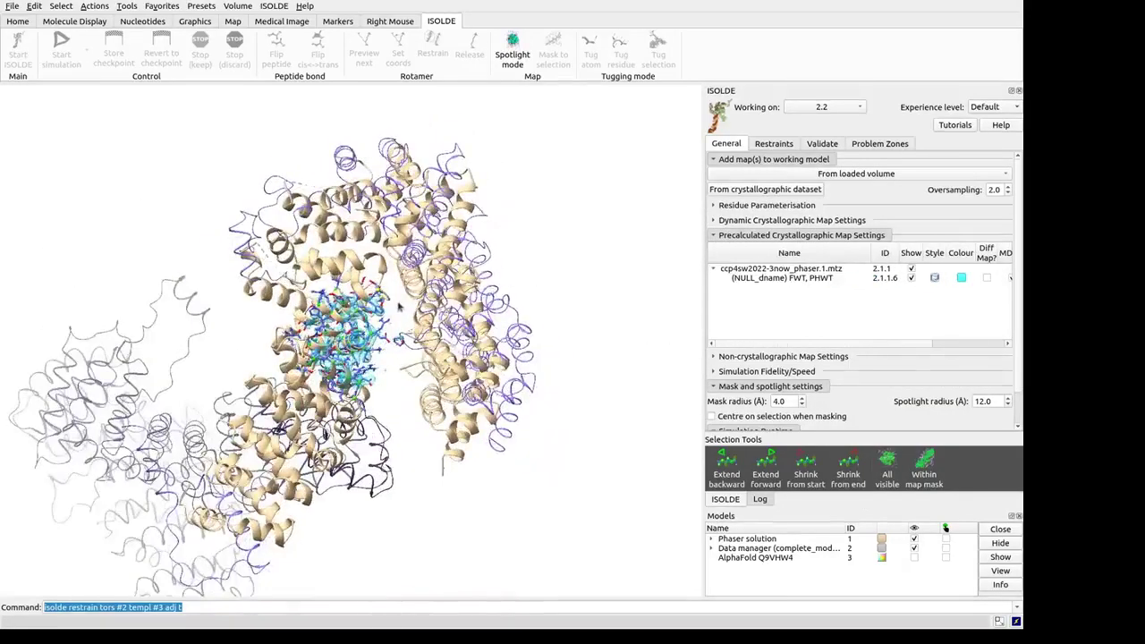
pyautogui.write('sel #')
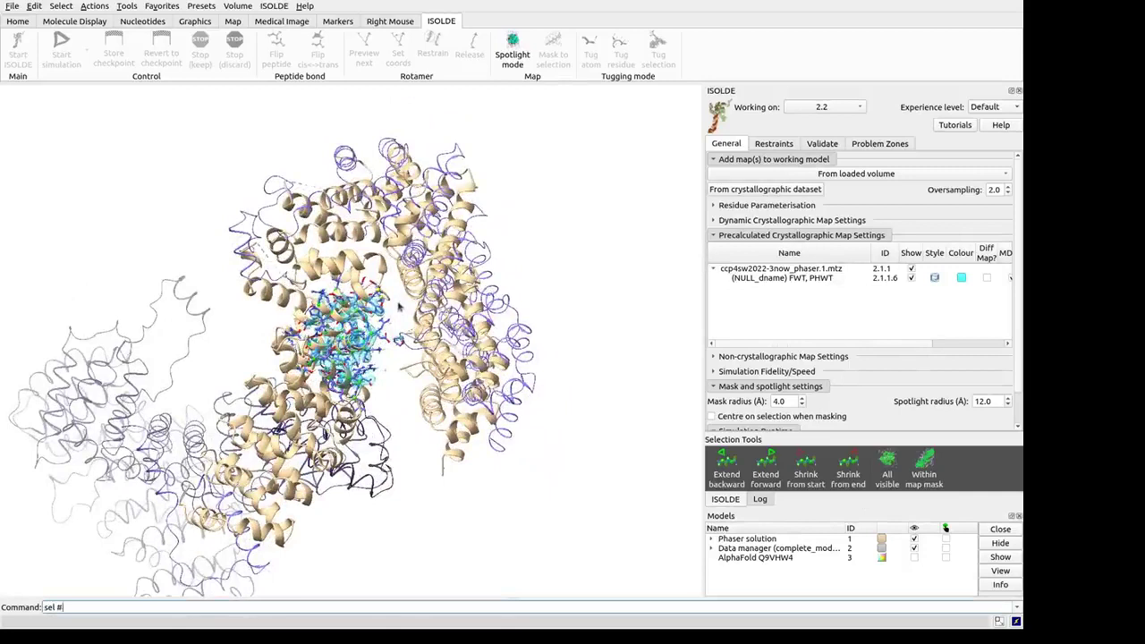
pyautogui.write('2')
pyautogui.press('Return')
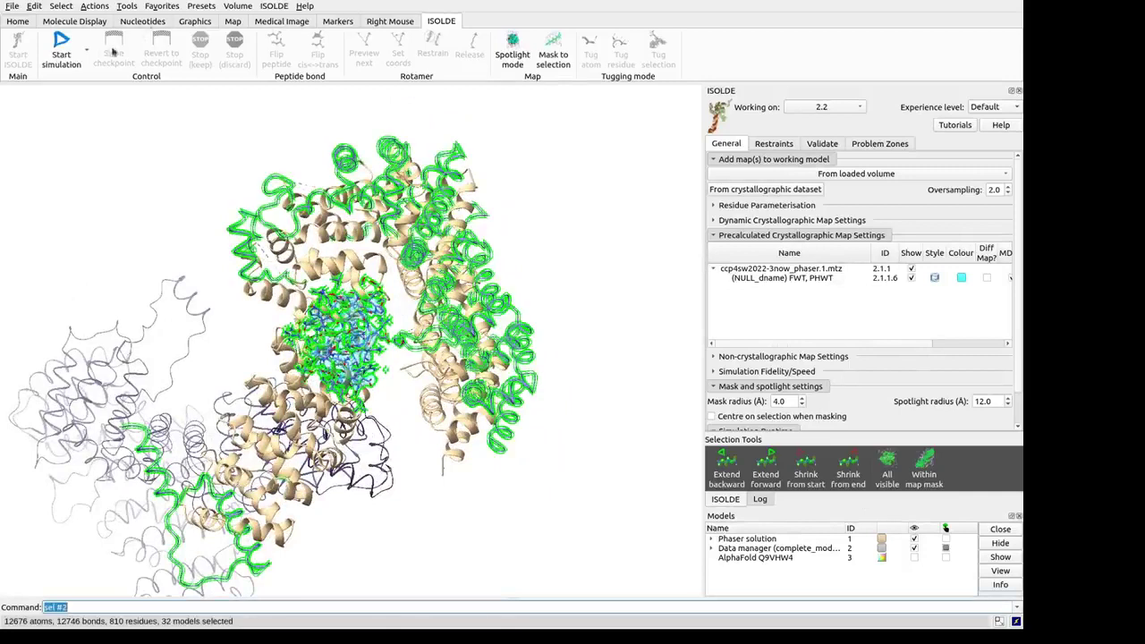
pyautogui.click(61, 52)
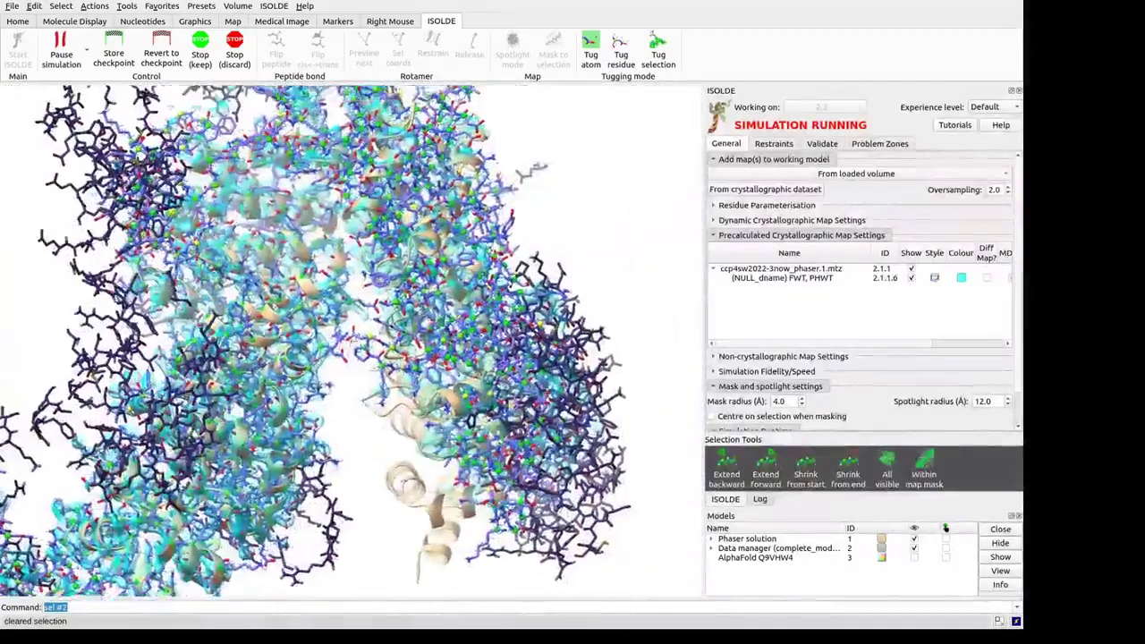
pyautogui.write('hide ~@CA')
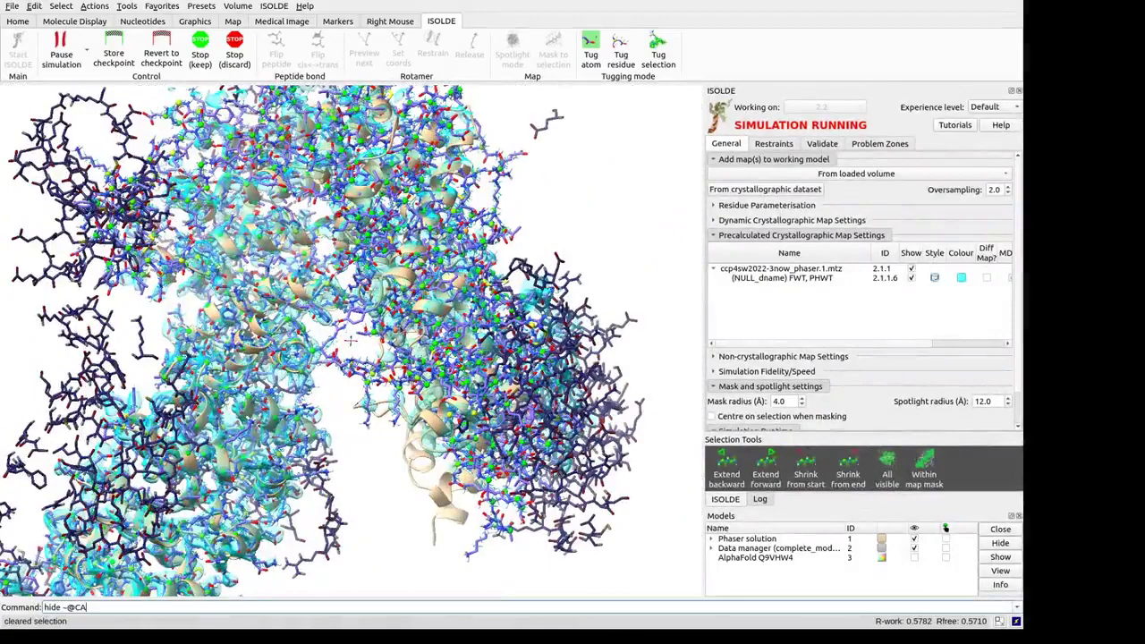
pyautogui.press('Return')
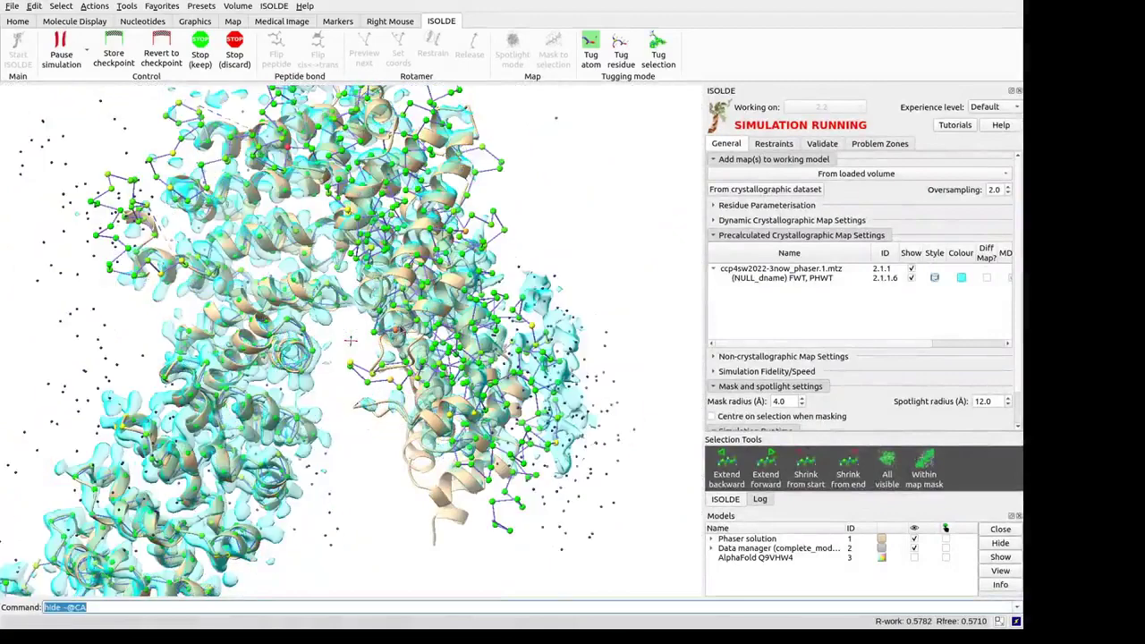
# Select the displaced helical domain's atoms beside the Phaser solution and activate tugging of the selection.
pyautogui.scroll(-2, 398, 330)
pyautogui.moveTo(398, 330); pyautogui.dragTo(341, 149)
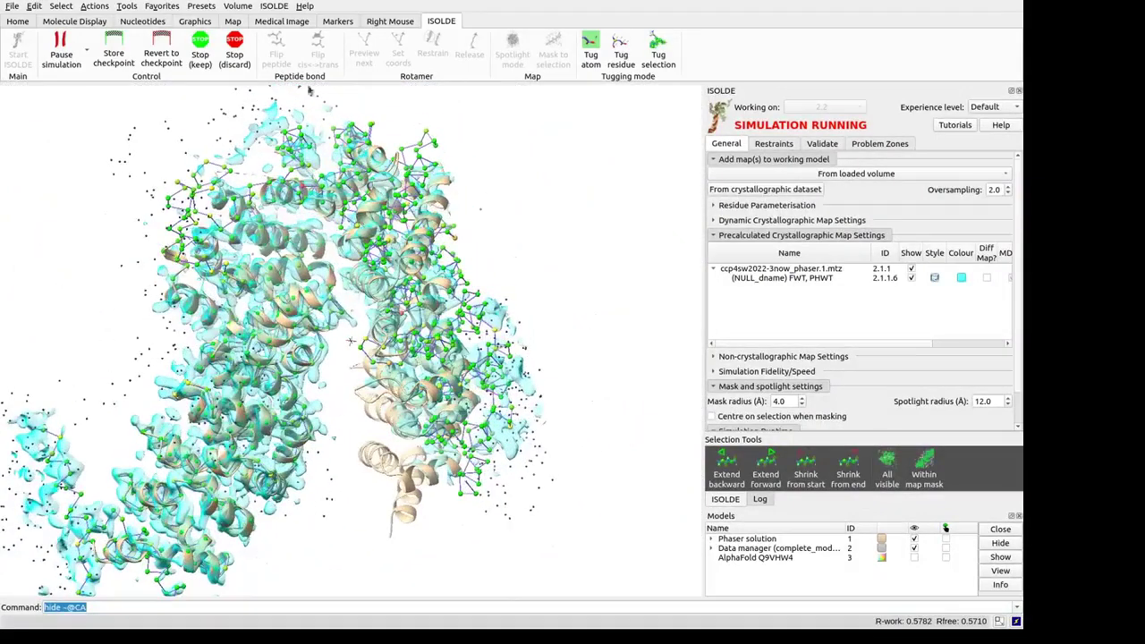
pyautogui.moveTo(331, 106)
pyautogui.keyDown('ctrl'); pyautogui.mouseDown()
pyautogui.moveTo(477, 400)
pyautogui.moveTo(421, 90)
pyautogui.mouseUp(); pyautogui.keyUp('ctrl')
pyautogui.keyDown('ctrl'); pyautogui.moveTo(359, 131); pyautogui.dragTo(551, 518); pyautogui.keyUp('ctrl')
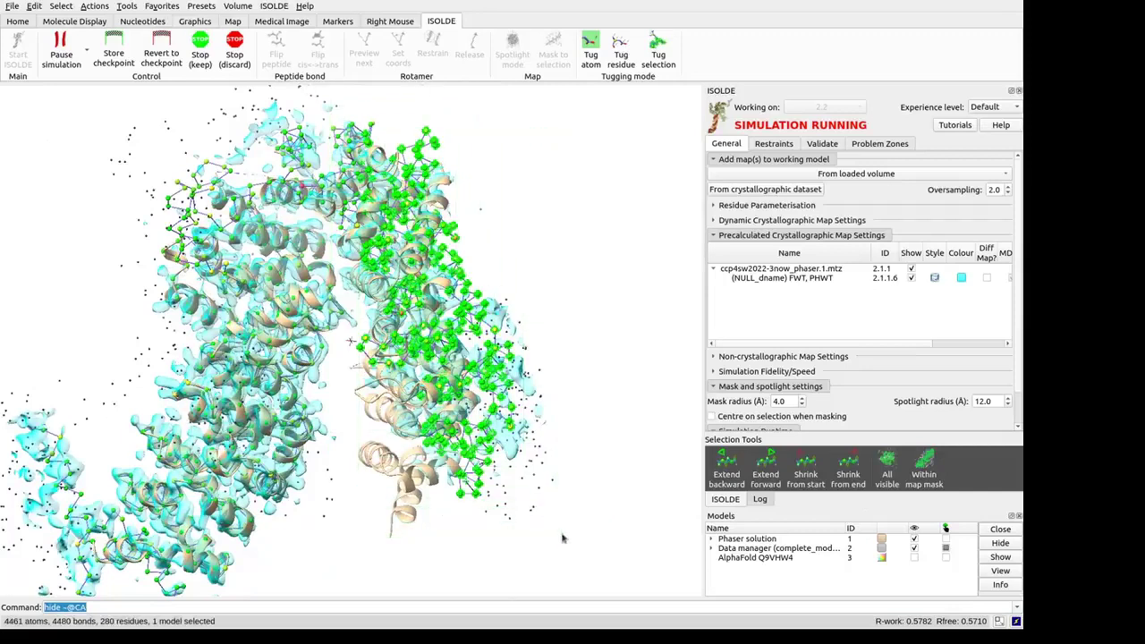
pyautogui.click(661, 45)
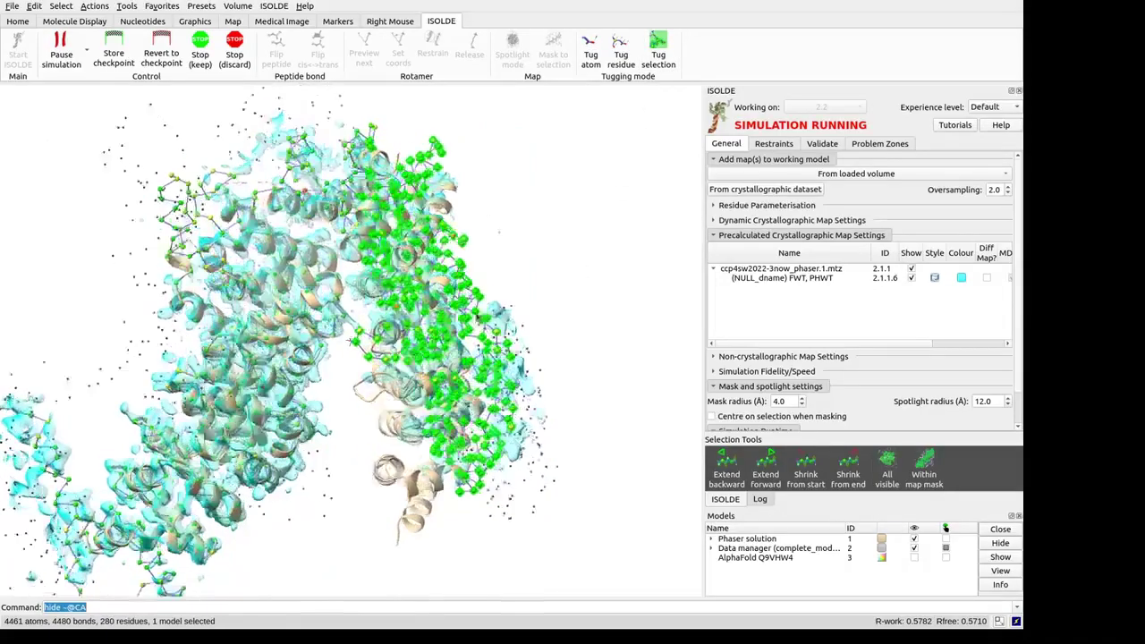
# Tug the selected domain onto the matching Phaser solution helices, then stop the simulation keeping the new coordinates and clear the selection.
pyautogui.moveTo(483, 317)
pyautogui.mouseDown()
pyautogui.moveTo(499, 301)
pyautogui.moveTo(497, 320)
pyautogui.mouseUp()
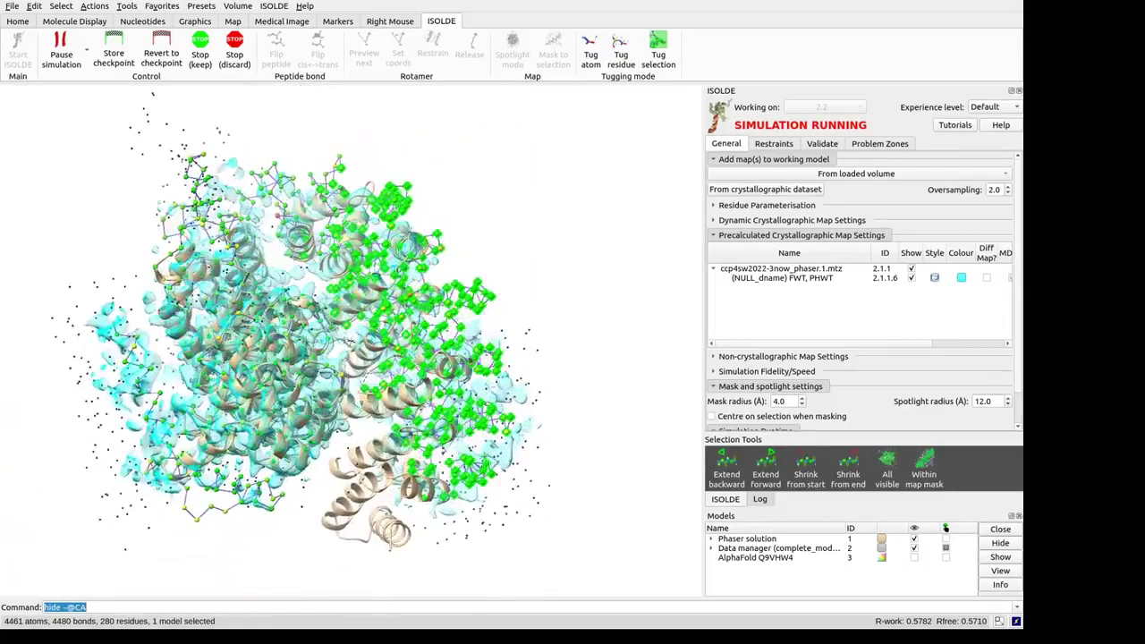
pyautogui.moveTo(498, 368); pyautogui.dragTo(442, 400)
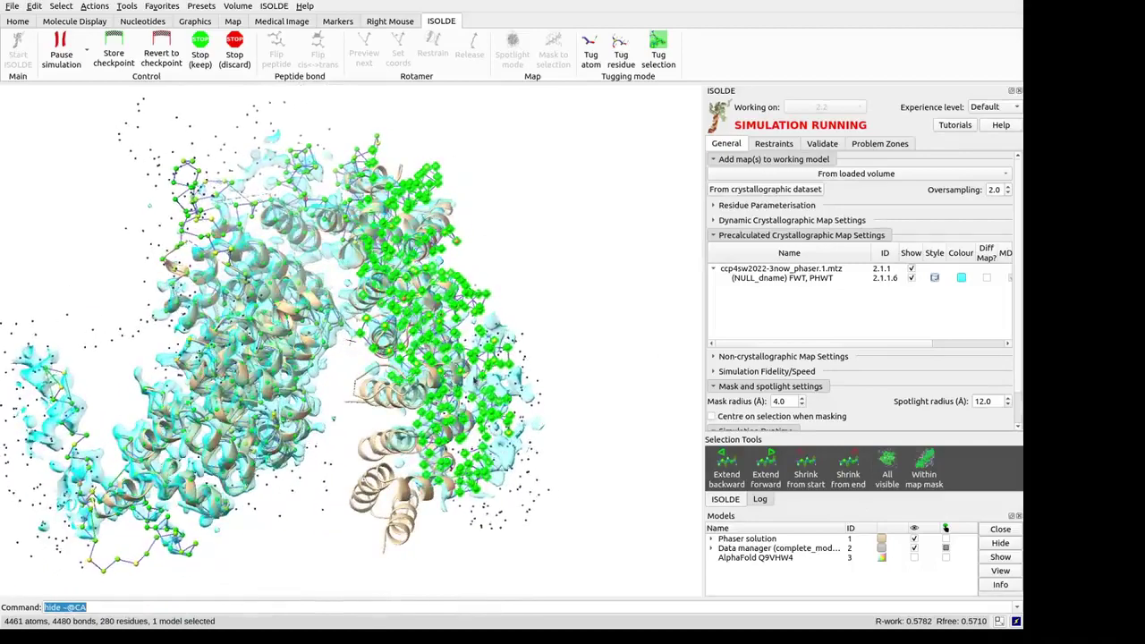
pyautogui.moveTo(456, 402); pyautogui.dragTo(435, 421, button='right')
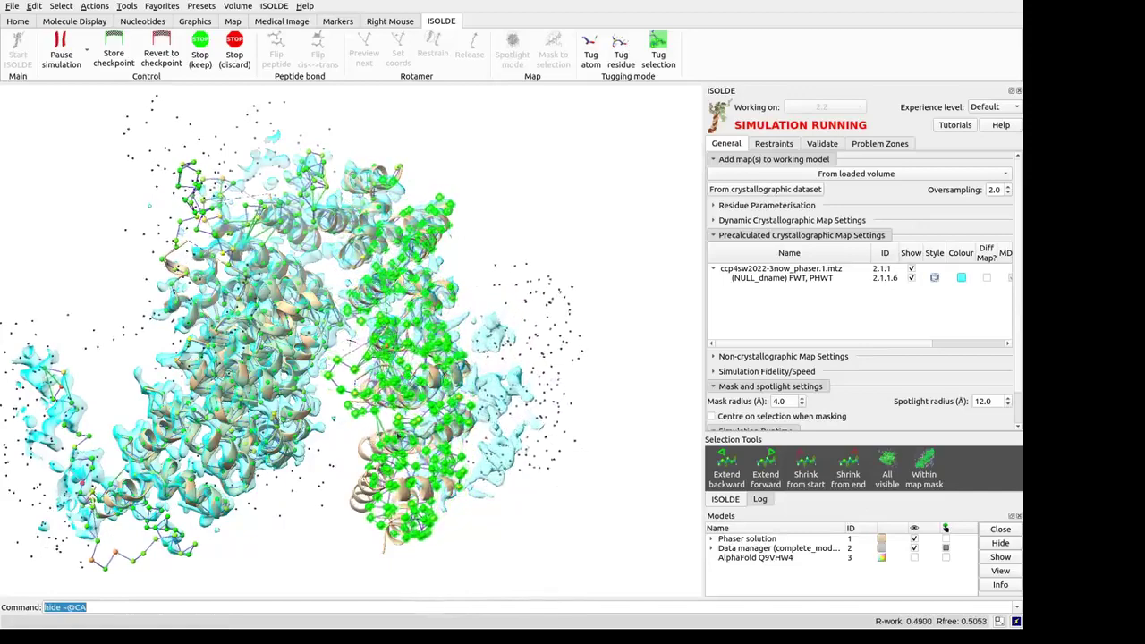
pyautogui.moveTo(398, 436); pyautogui.dragTo(432, 416)
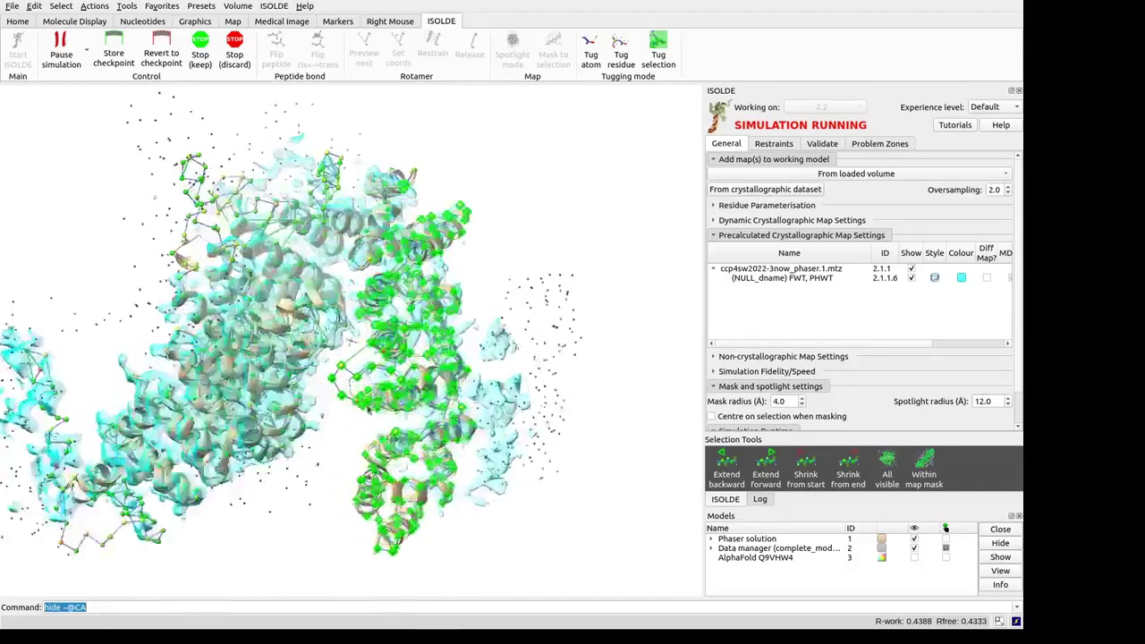
pyautogui.moveTo(320, 416); pyautogui.dragTo(463, 553)
pyautogui.scroll(3, 351, 340)
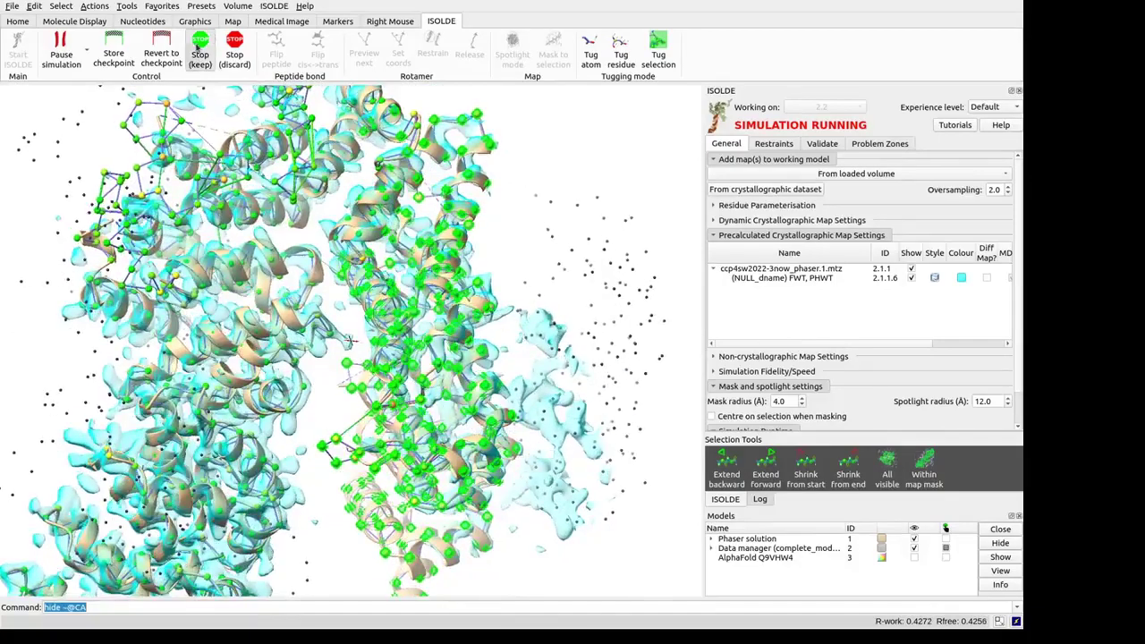
pyautogui.click(200, 49)
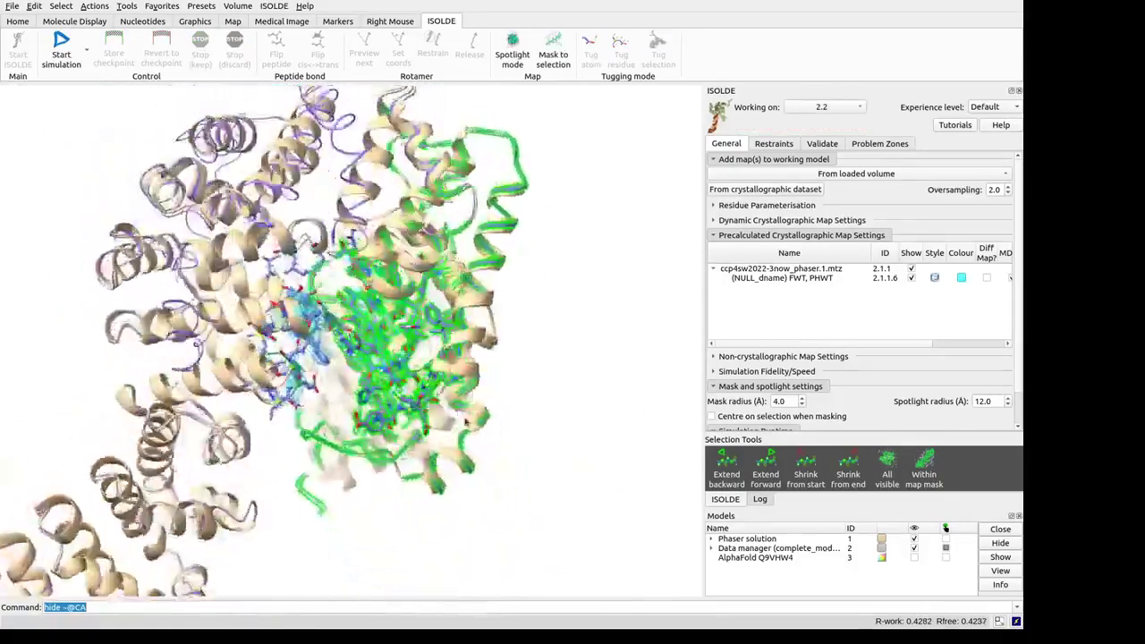
pyautogui.click(586, 347)
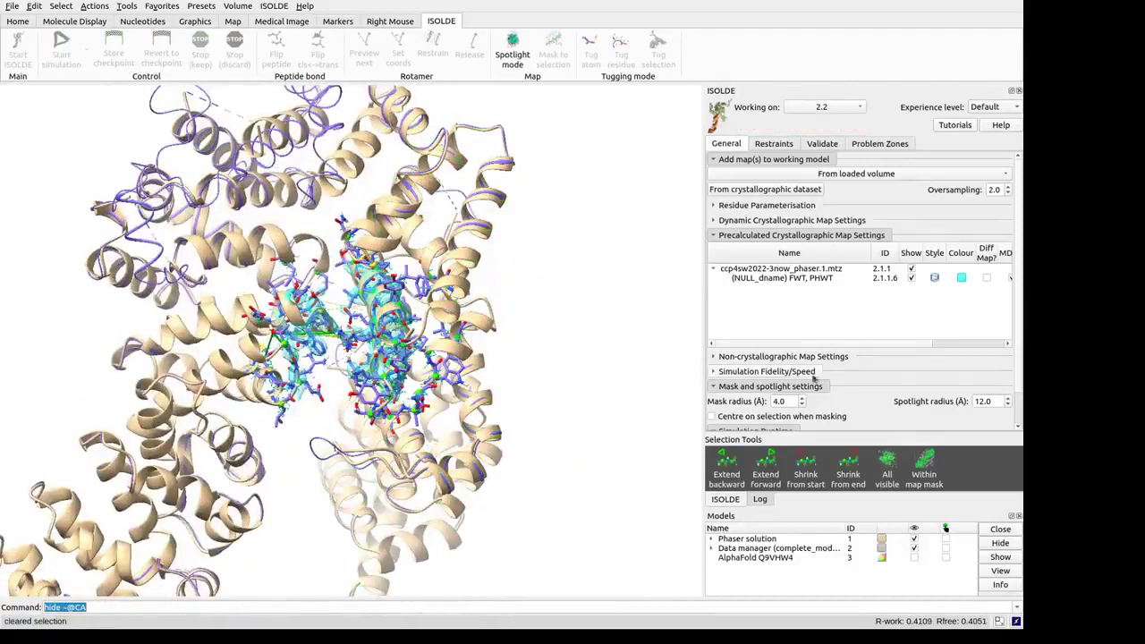
# Turn off display and MDFF for the precalculated FWT, PHWT map and open the dynamic crystallographic map settings.
pyautogui.hscroll(3, 877, 348)
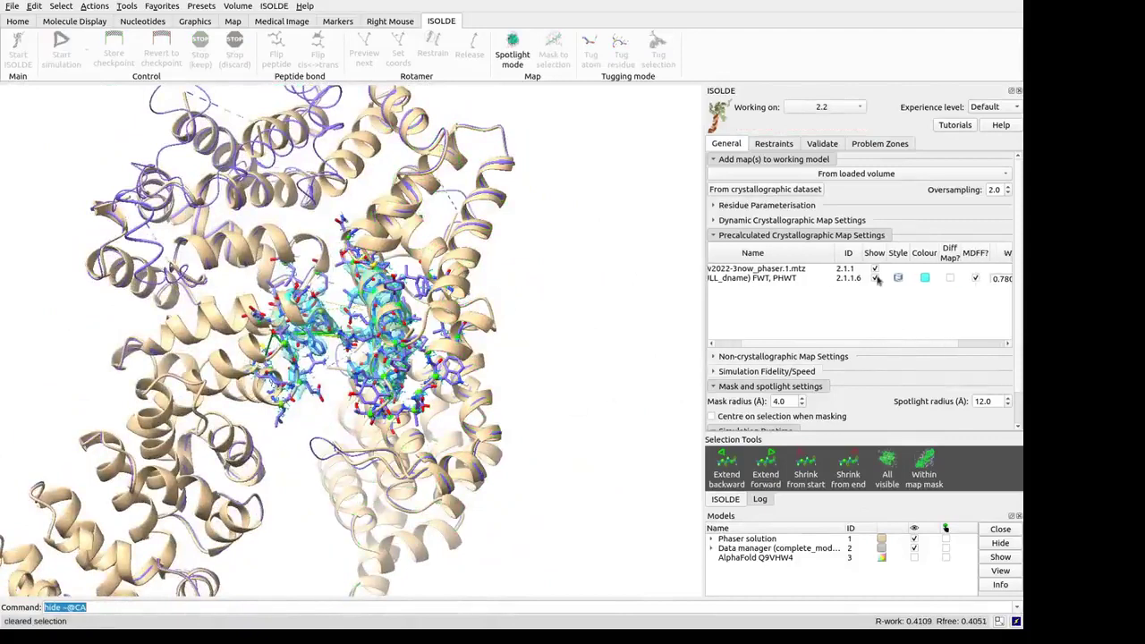
pyautogui.click(876, 278)
pyautogui.click(975, 278)
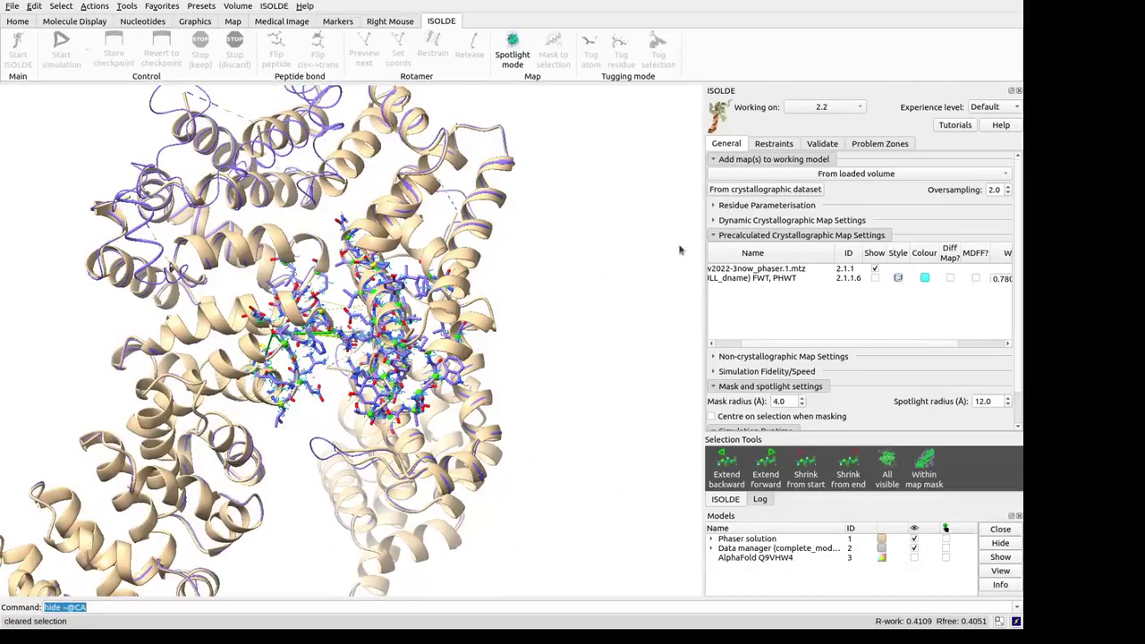
pyautogui.click(723, 235)
pyautogui.click(725, 220)
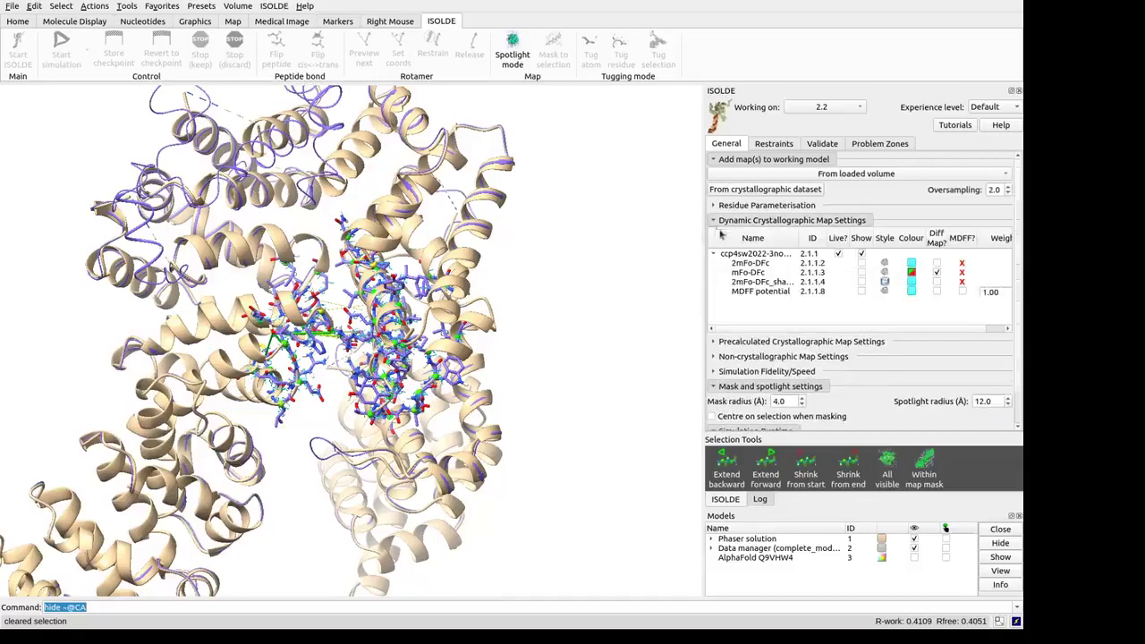
# Show the dynamic 2mFo-DFc, mFo-DFc and sharpened 2mFo-DFc maps and enable MDFF for the MDFF potential.
pyautogui.click(862, 263)
pyautogui.click(862, 272)
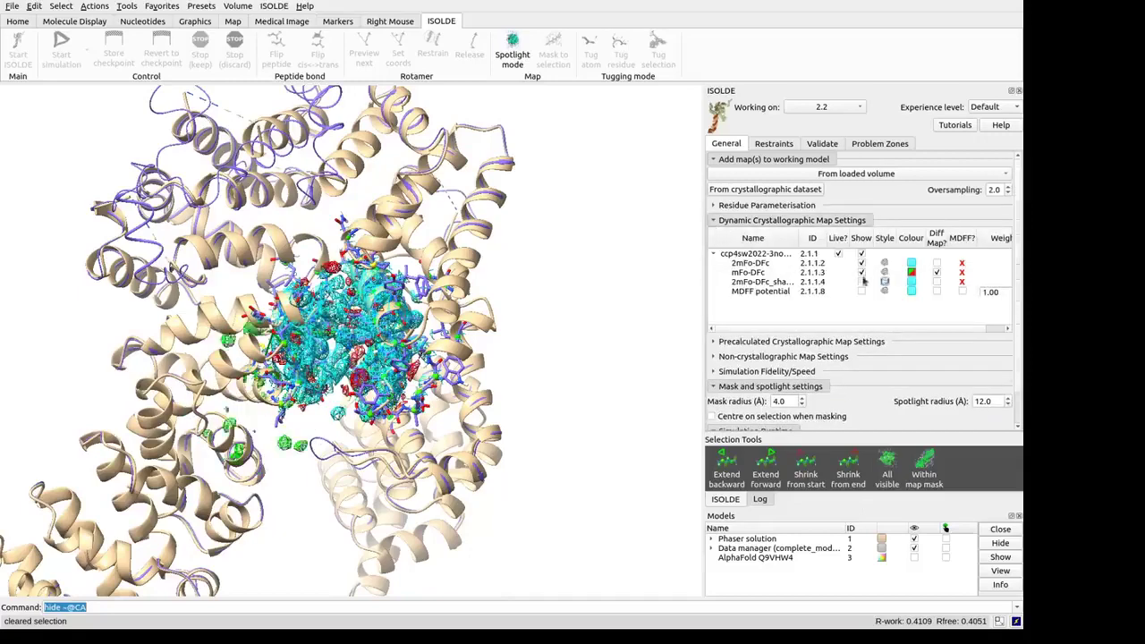
pyautogui.click(861, 282)
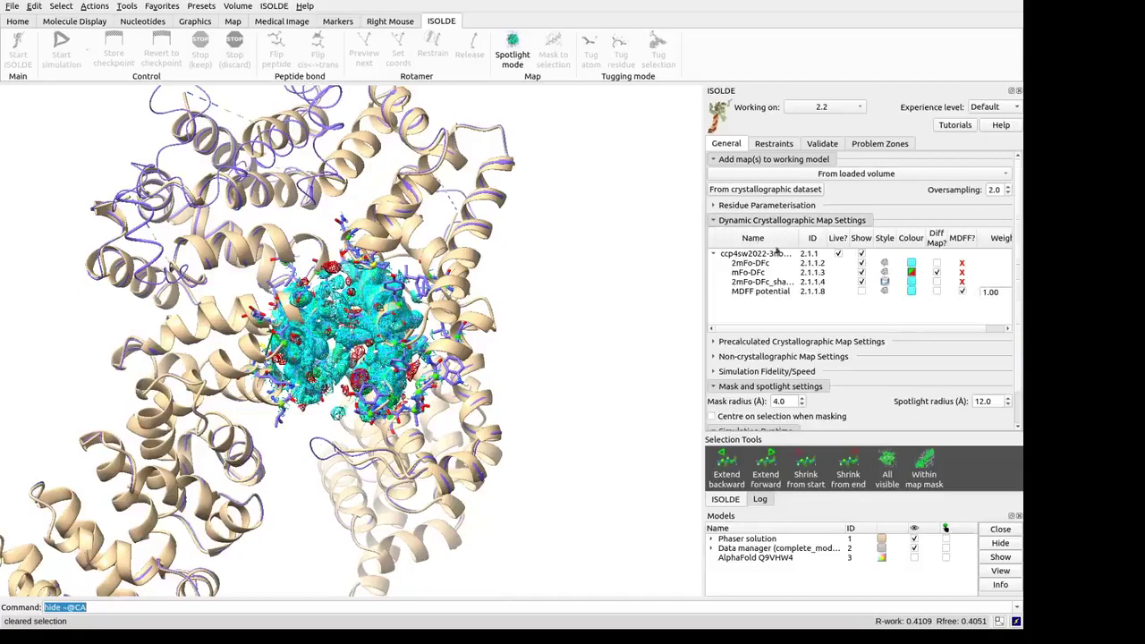
pyautogui.click(715, 222)
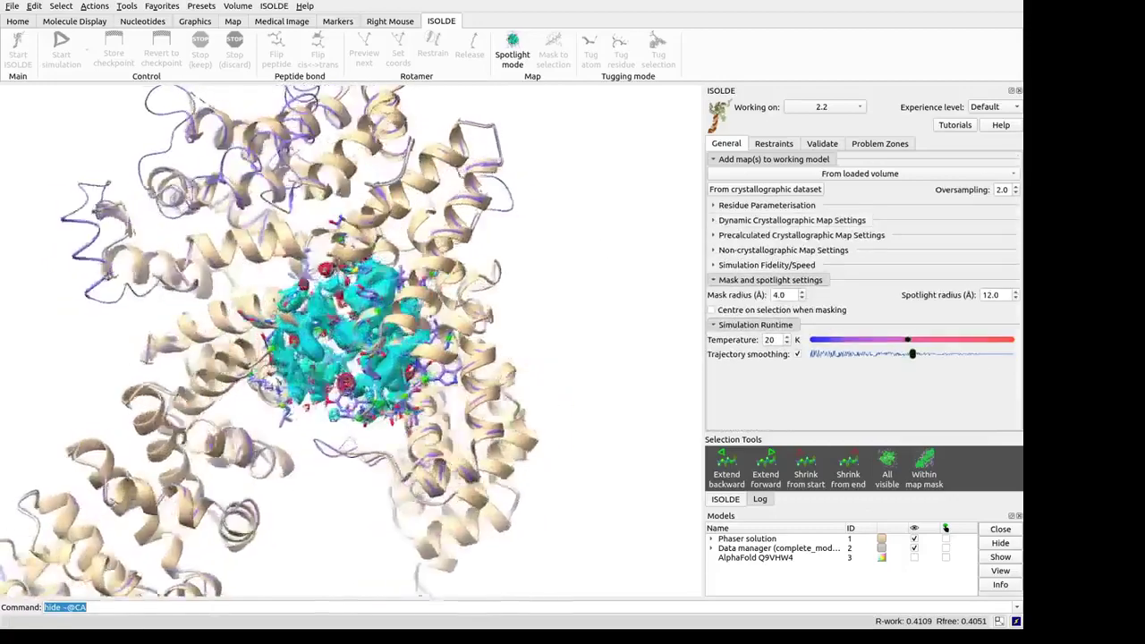
# Compare the repositioned domain with the Phaser solution in the density, then hide the Phaser solution model.
pyautogui.moveTo(412, 276); pyautogui.dragTo(337, 269)
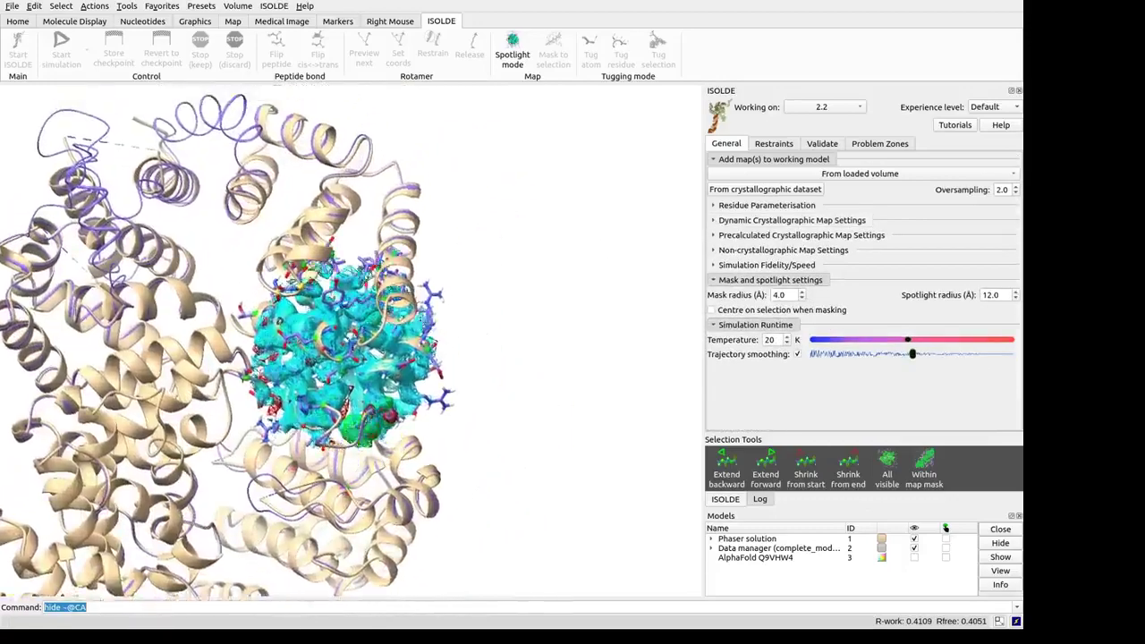
pyautogui.scroll(3, 337, 269)
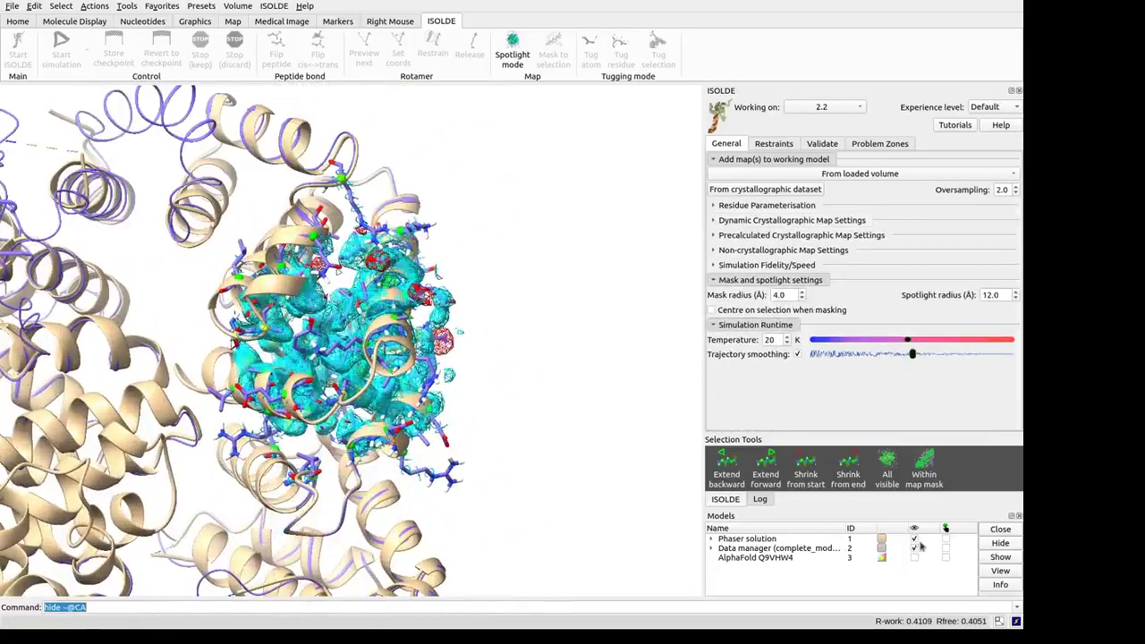
pyautogui.click(913, 539)
pyautogui.click(913, 539)
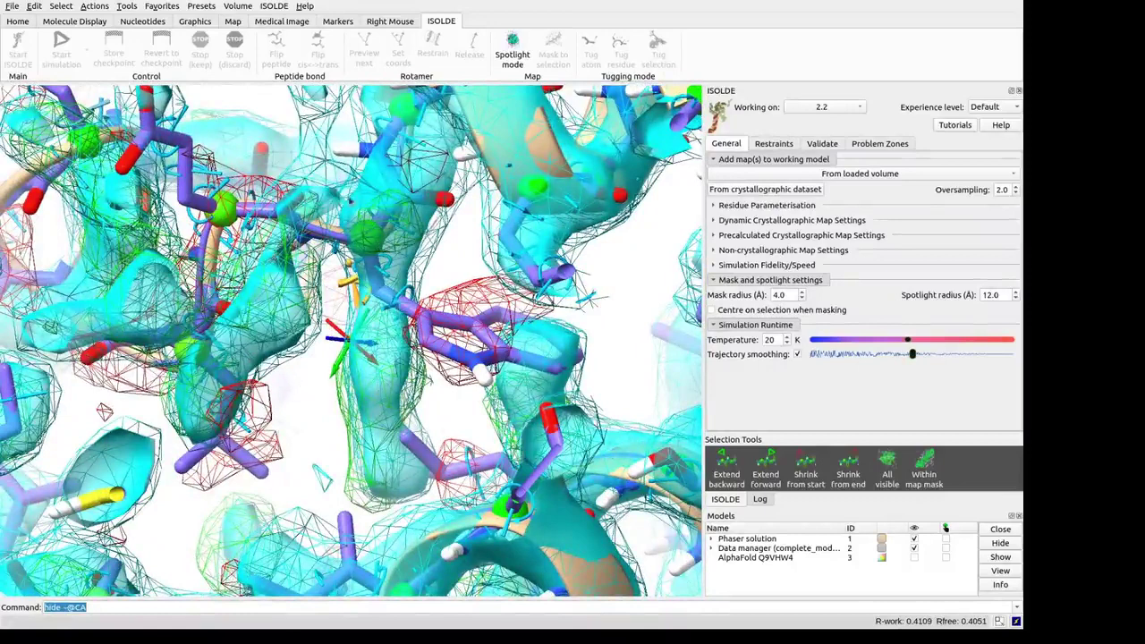
pyautogui.click(914, 538)
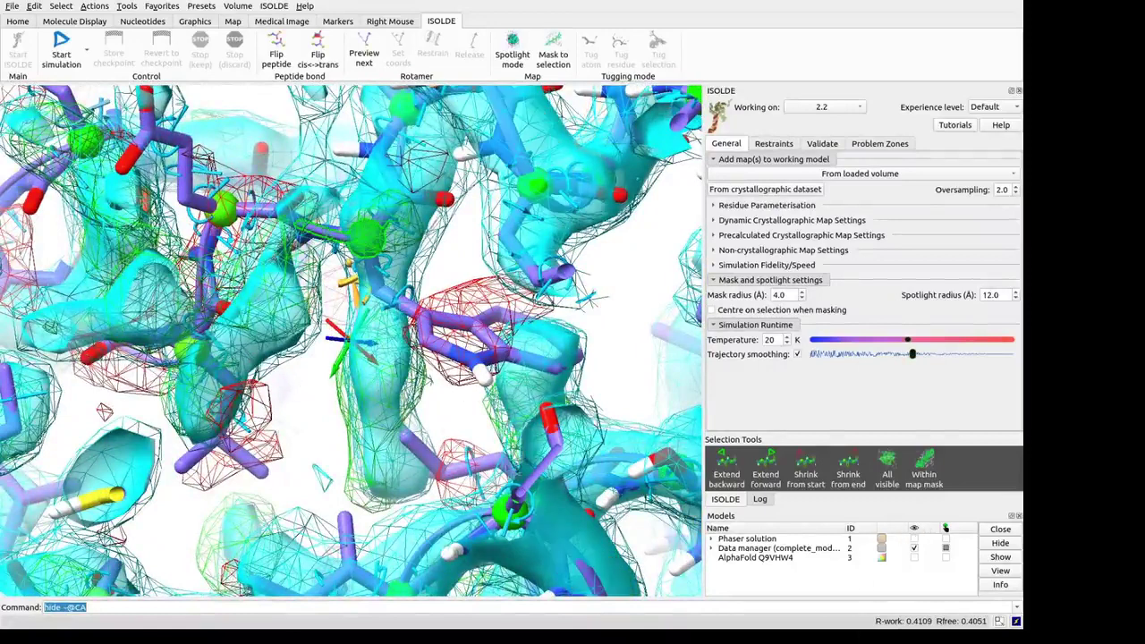
# Select the helical stretch around the misfitted tryptophan in the working model and start an ISOLDE simulation on it.
pyautogui.keyDown('ctrl'); pyautogui.click(490, 466); pyautogui.keyUp('ctrl')
pyautogui.press('Up')
pyautogui.press('Up')
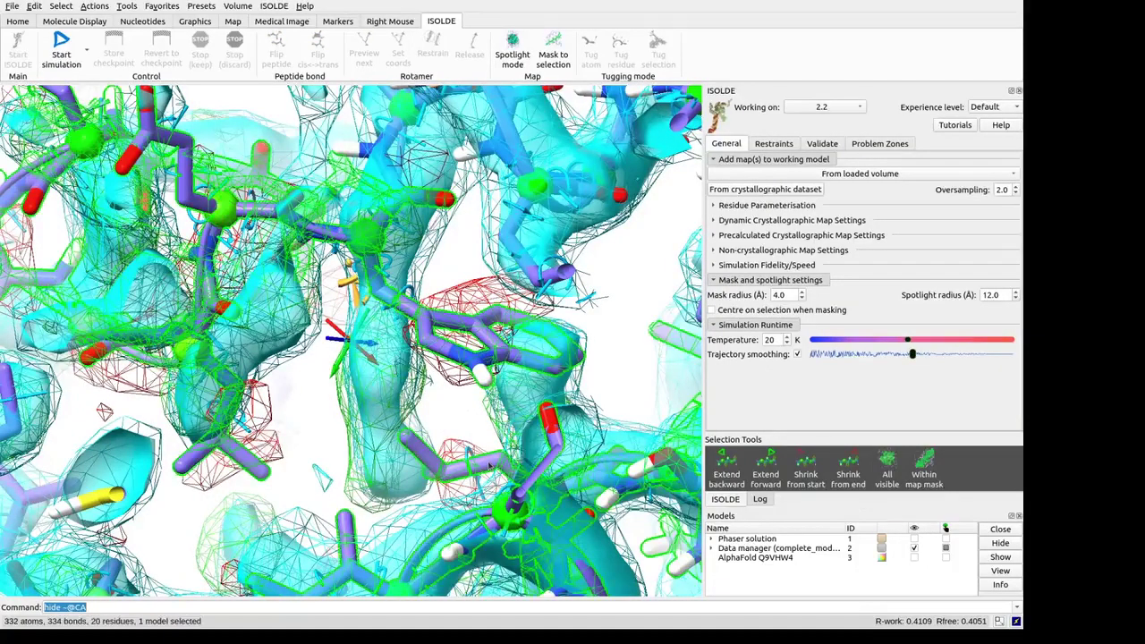
pyautogui.moveTo(491, 466); pyautogui.dragTo(490, 408, button='right')
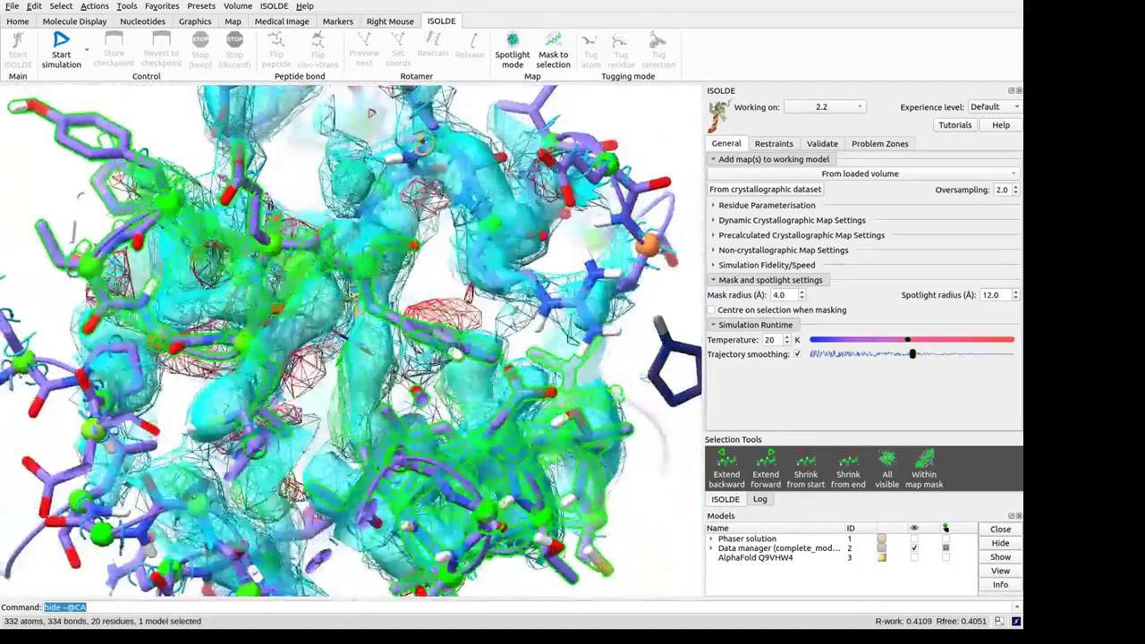
pyautogui.moveTo(384, 392); pyautogui.dragTo(380, 438)
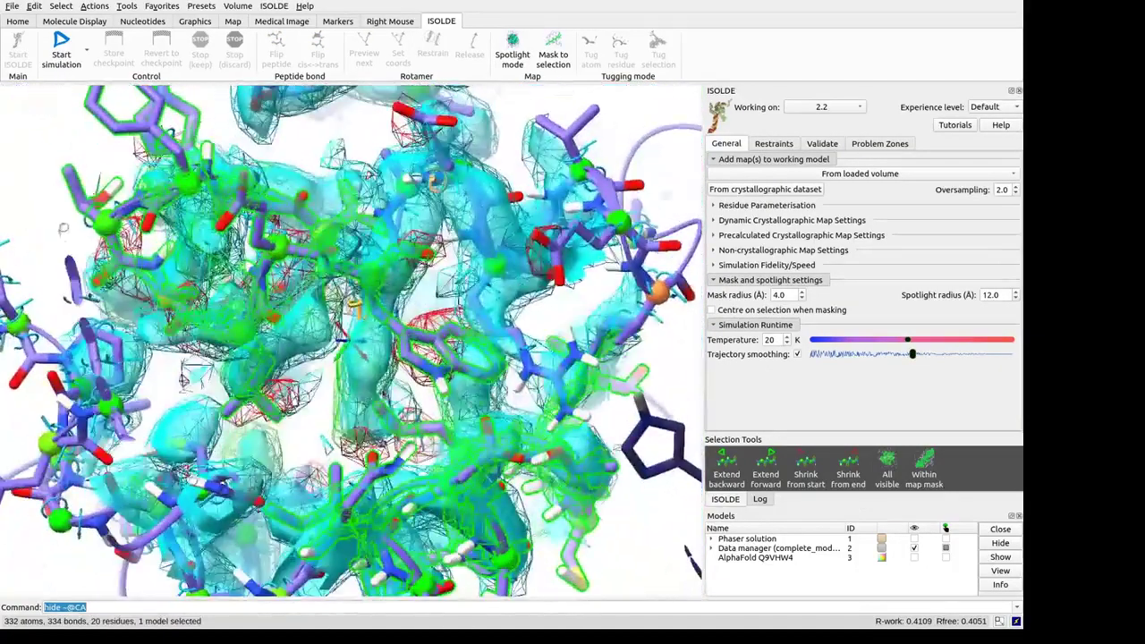
pyautogui.click(61, 53)
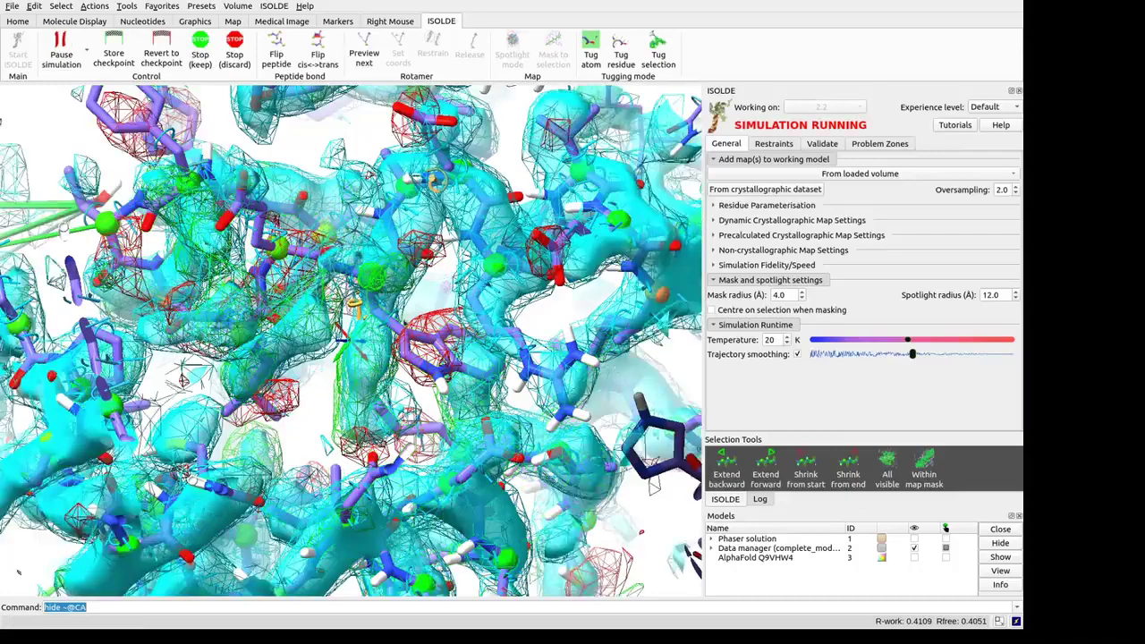
# Release the restraints on the selected helix residues around the tryptophan with the ra command.
pyautogui.click(726, 462)
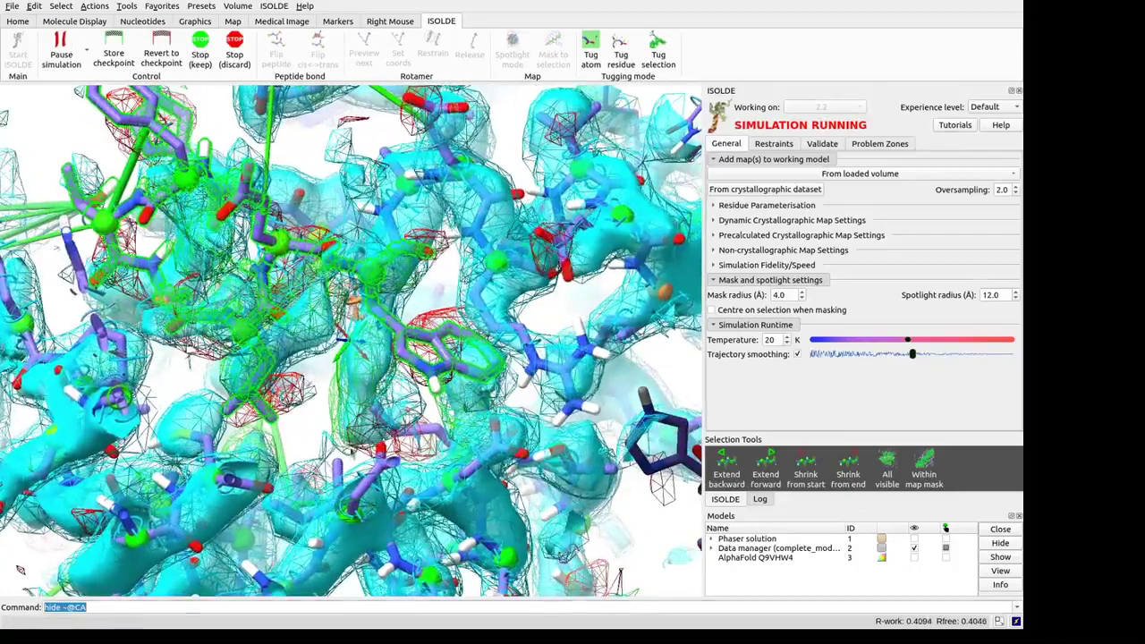
pyautogui.write('ra')
pyautogui.press('Return')
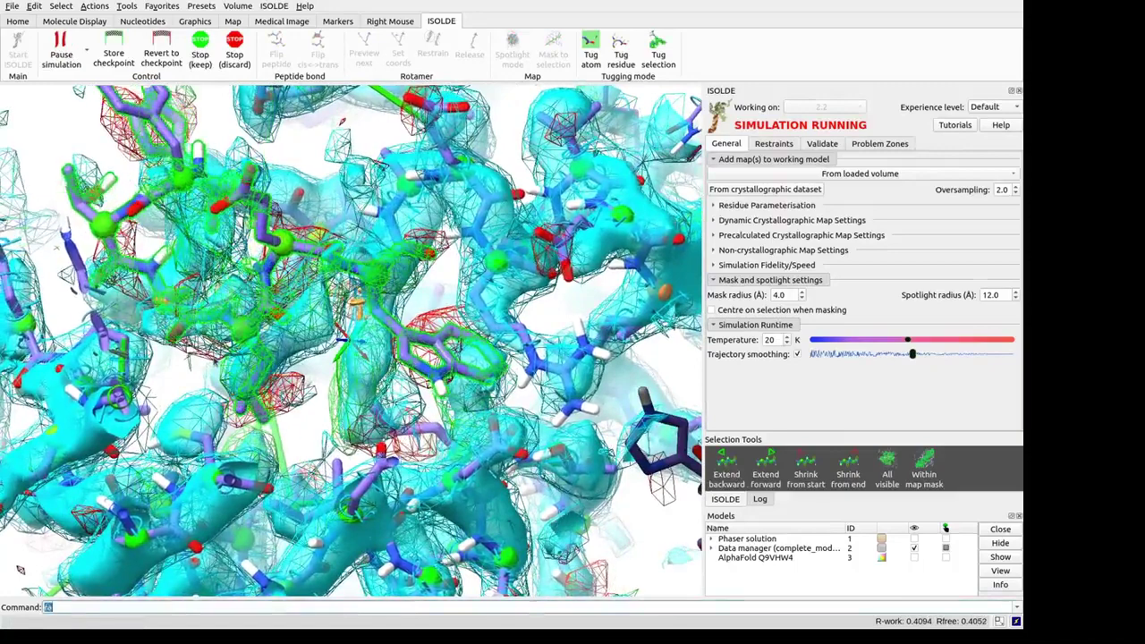
# Select the side chain blocking the density below the tryptophan and work the tryptophan into its empty density.
pyautogui.keyDown('ctrl'); pyautogui.click(437, 431); pyautogui.keyUp('ctrl')
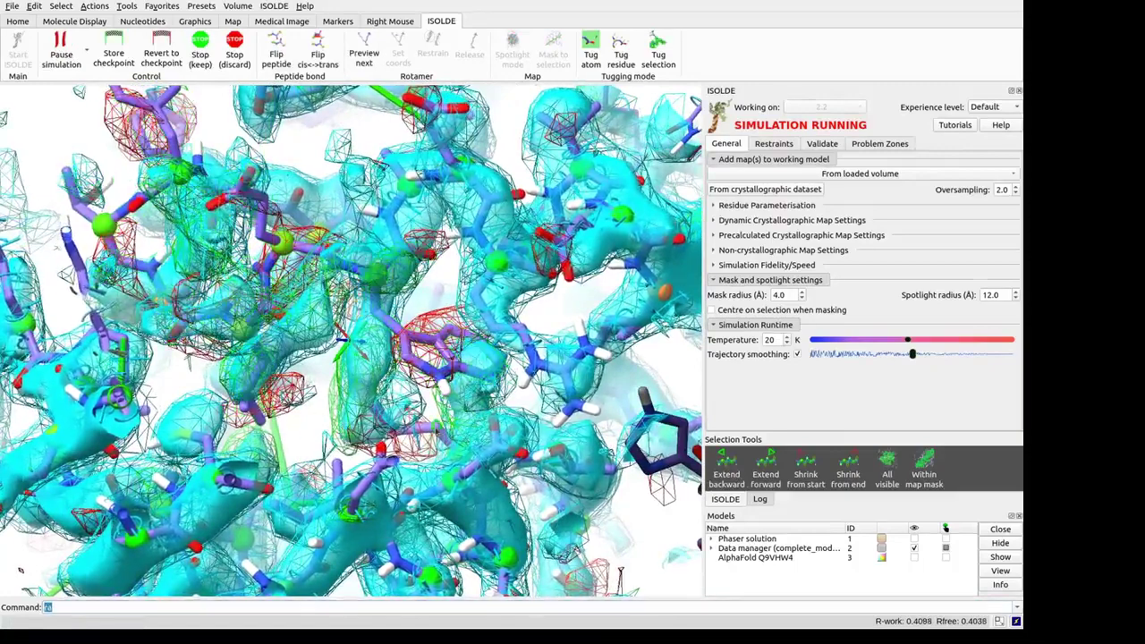
pyautogui.press('Up')
pyautogui.scroll(5, 436, 432)
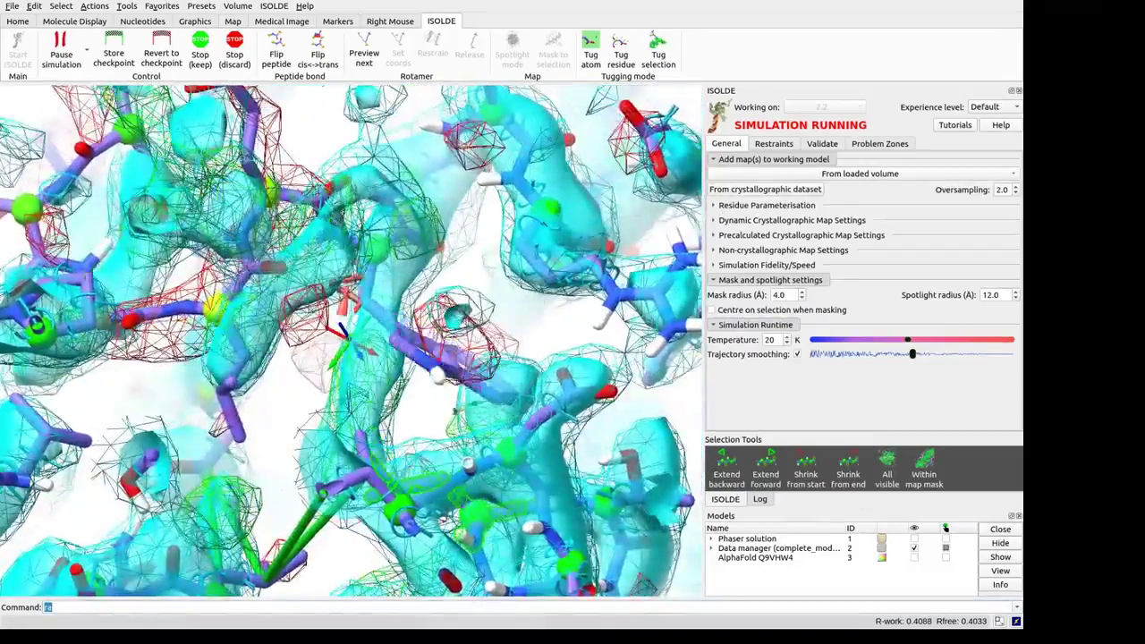
pyautogui.moveTo(299, 438); pyautogui.dragTo(445, 386)
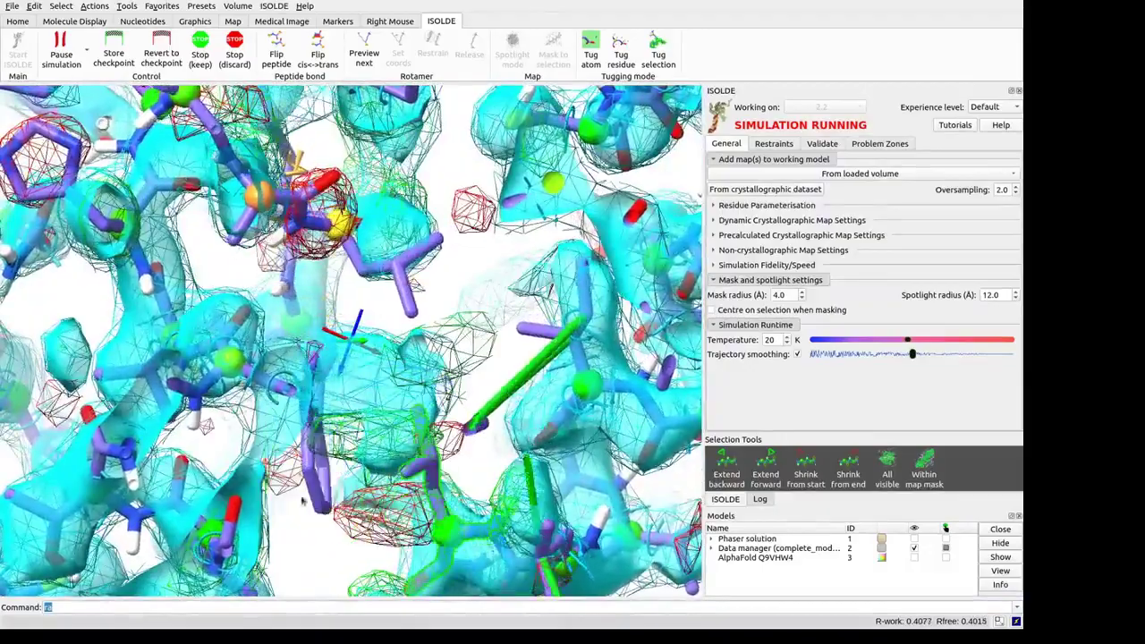
pyautogui.moveTo(302, 501); pyautogui.dragTo(182, 619)
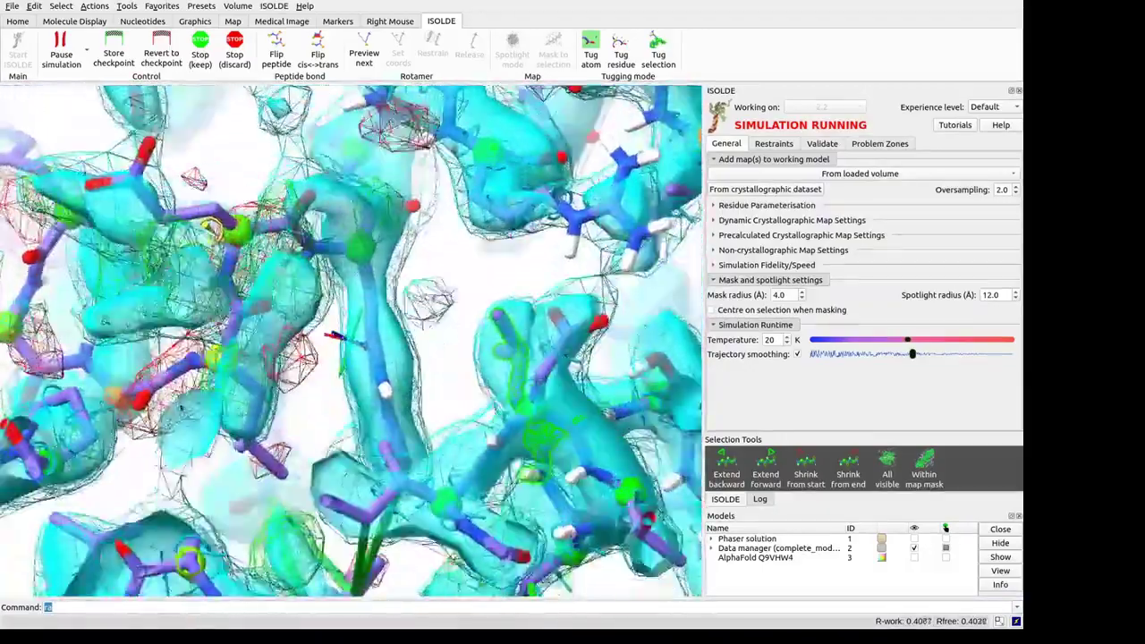
# Settle the distorted backbone loop near the tryptophan into its density and select the residue with the misoriented peptide.
pyautogui.moveTo(197, 379); pyautogui.dragTo(235, 402, button='middle')
pyautogui.moveTo(194, 452); pyautogui.dragTo(367, 163)
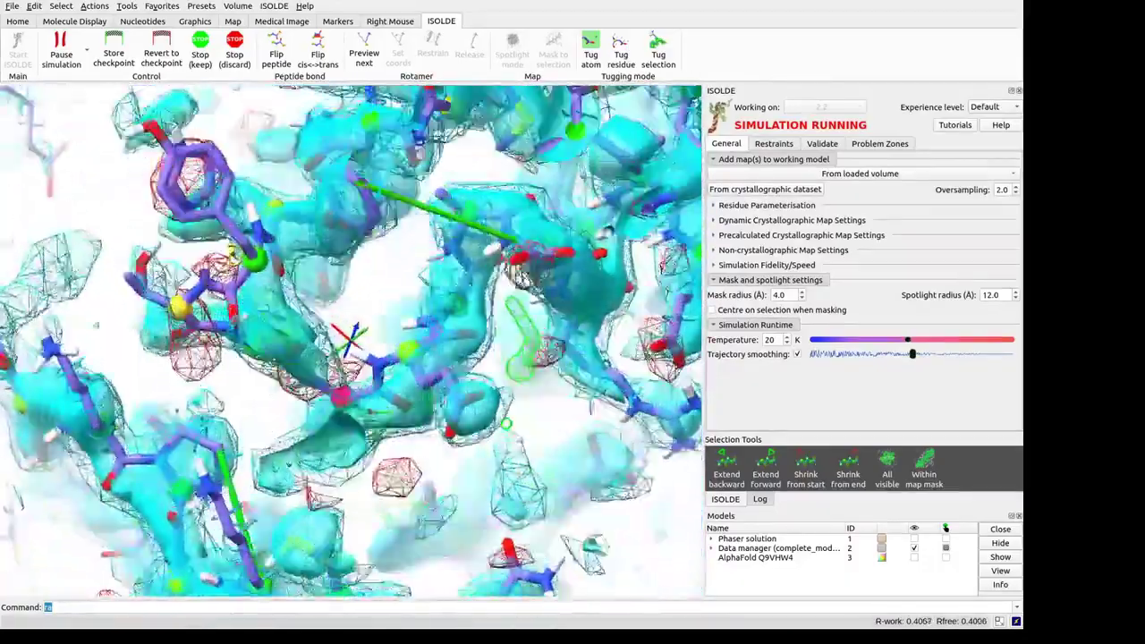
pyautogui.moveTo(605, 231); pyautogui.dragTo(519, 175)
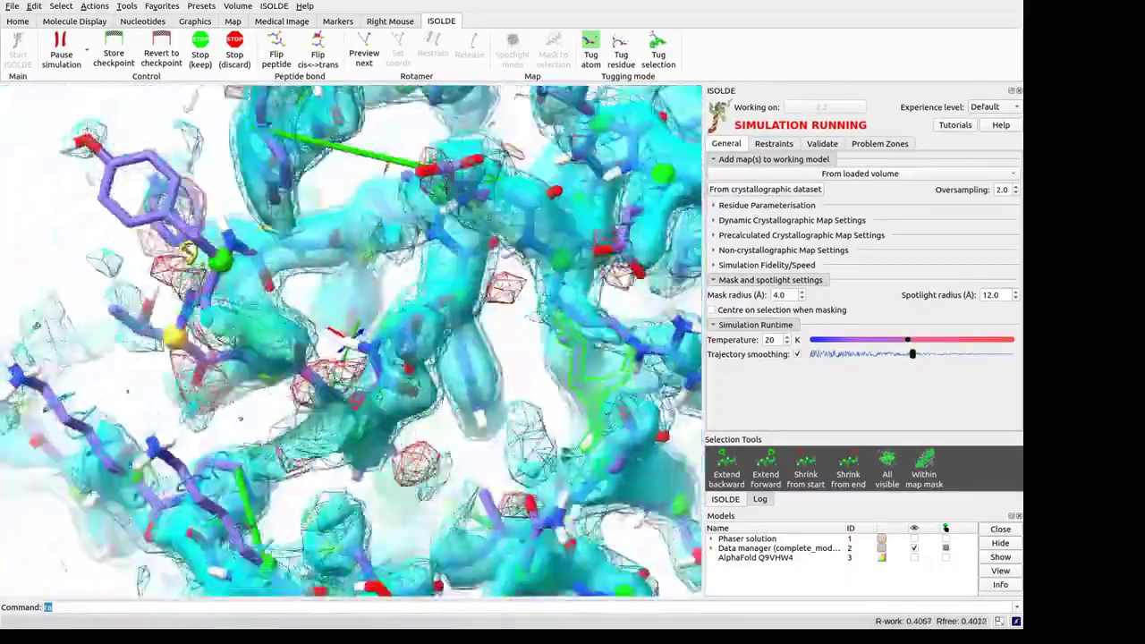
pyautogui.moveTo(416, 366); pyautogui.dragTo(376, 304)
pyautogui.moveTo(517, 442); pyautogui.dragTo(512, 523)
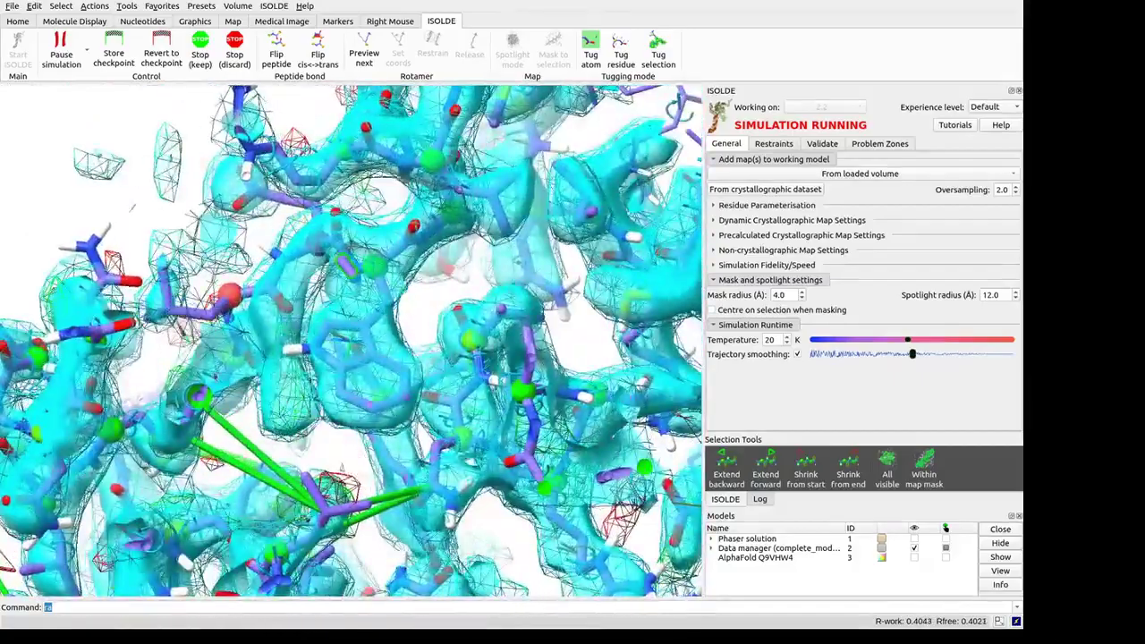
pyautogui.moveTo(343, 467); pyautogui.dragTo(392, 397)
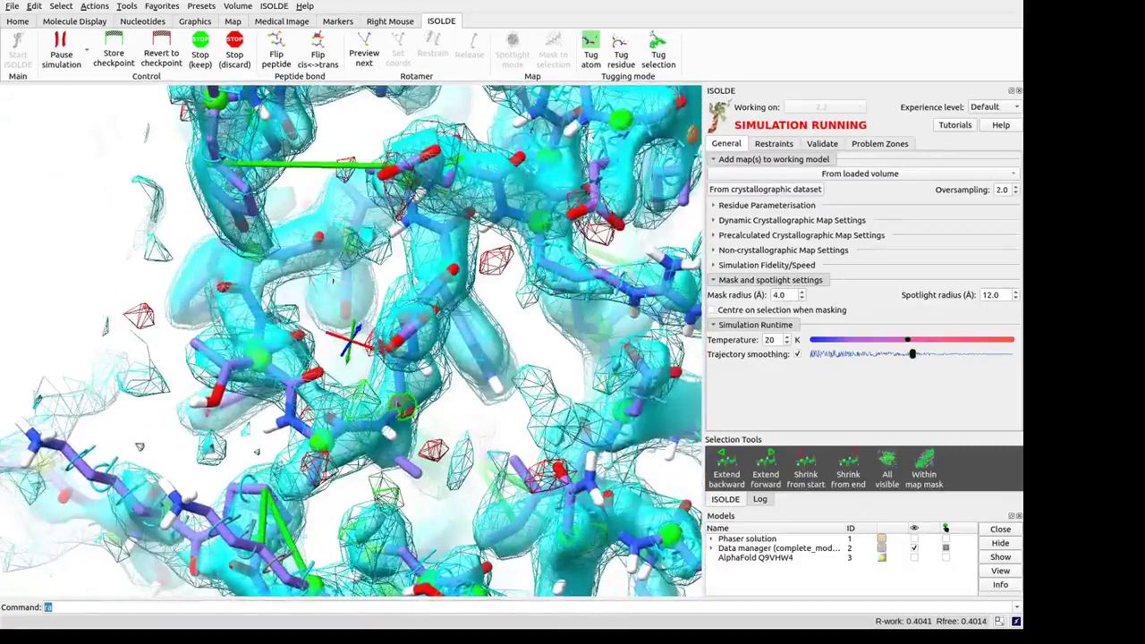
# Flip the selected loop residue's peptide bond, check its fit to the density, and stop the simulation keeping the new coordinates.
pyautogui.click(277, 48)
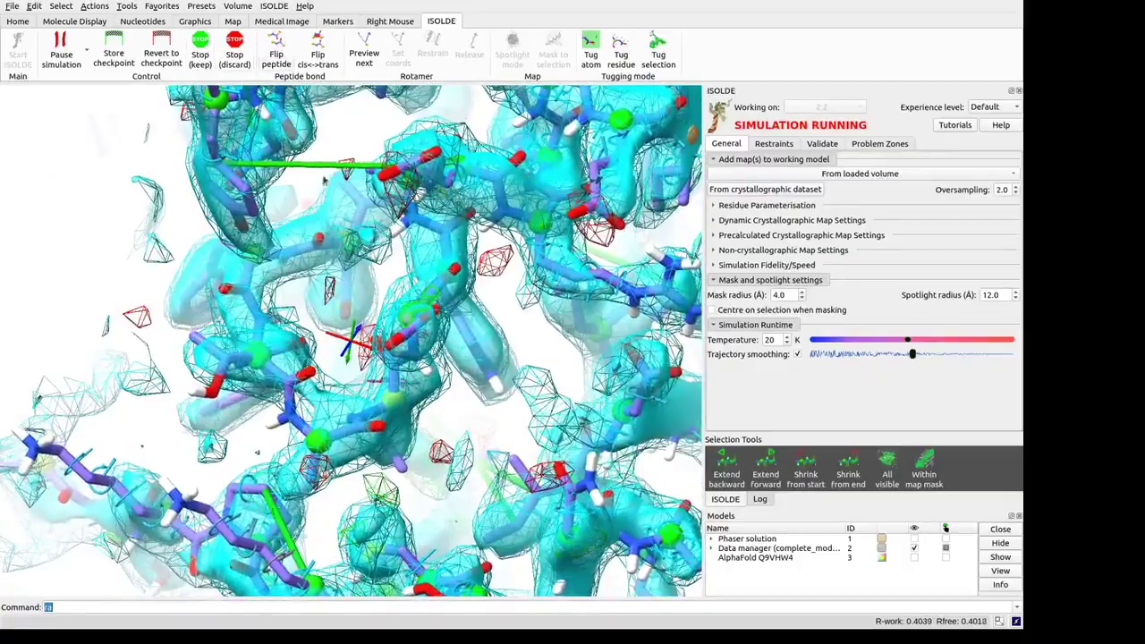
pyautogui.moveTo(411, 194); pyautogui.dragTo(475, 304)
pyautogui.moveTo(354, 308)
pyautogui.mouseDown()
pyautogui.moveTo(376, 273)
pyautogui.moveTo(349, 291)
pyautogui.moveTo(362, 322)
pyautogui.moveTo(355, 299)
pyautogui.mouseUp()
pyautogui.moveTo(355, 299); pyautogui.dragTo(260, 246, button='middle')
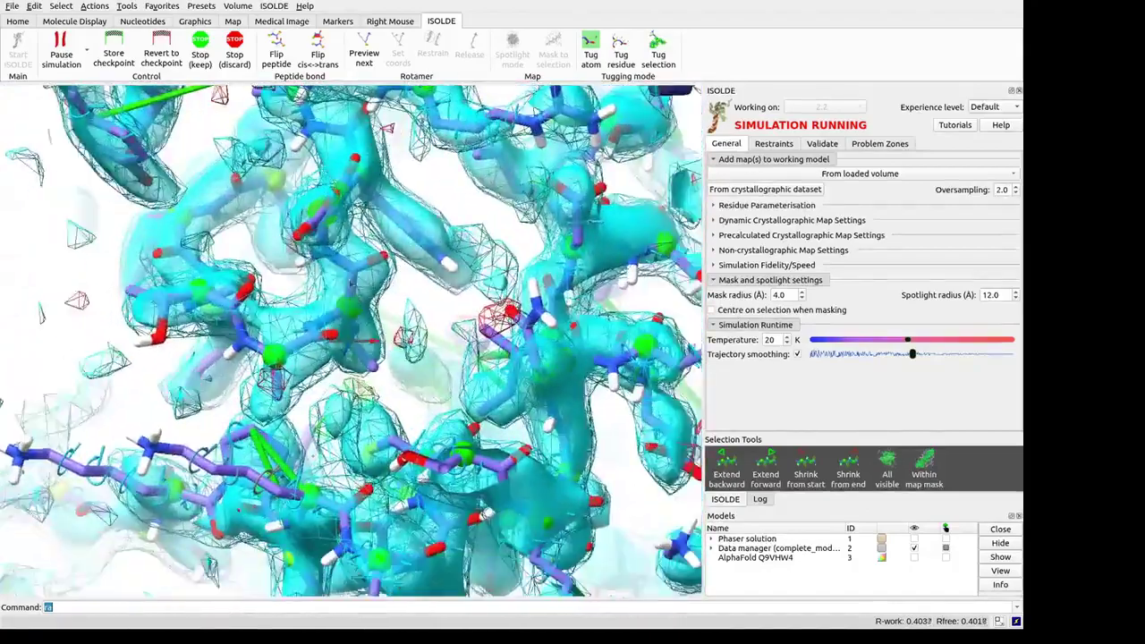
pyautogui.moveTo(259, 246); pyautogui.dragTo(143, 415)
pyautogui.moveTo(295, 331); pyautogui.dragTo(328, 292)
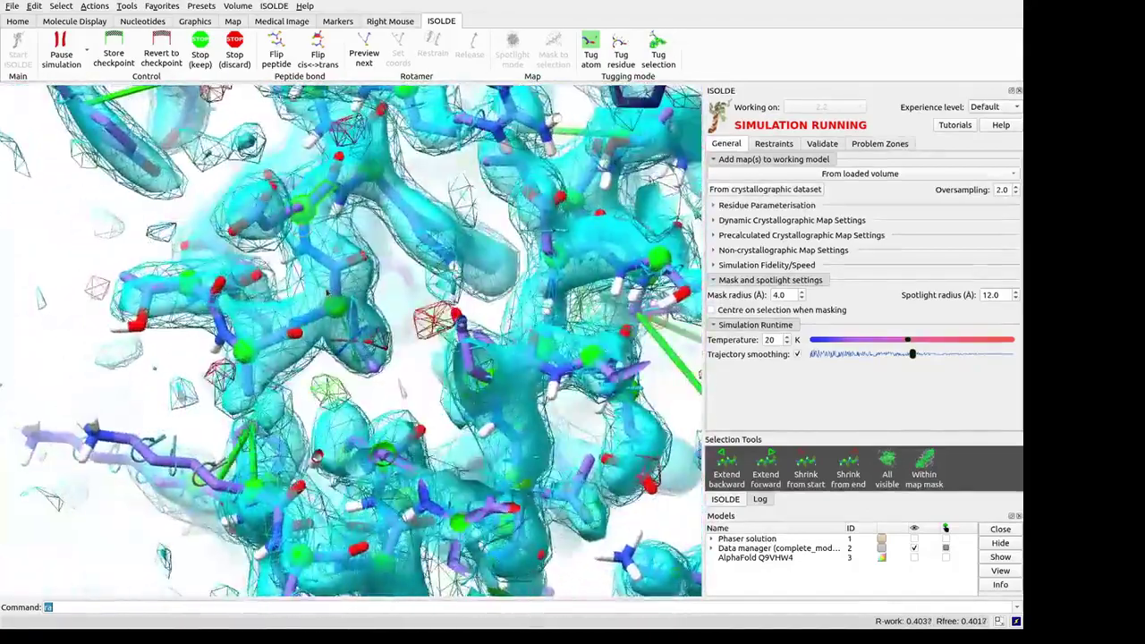
pyautogui.click(201, 56)
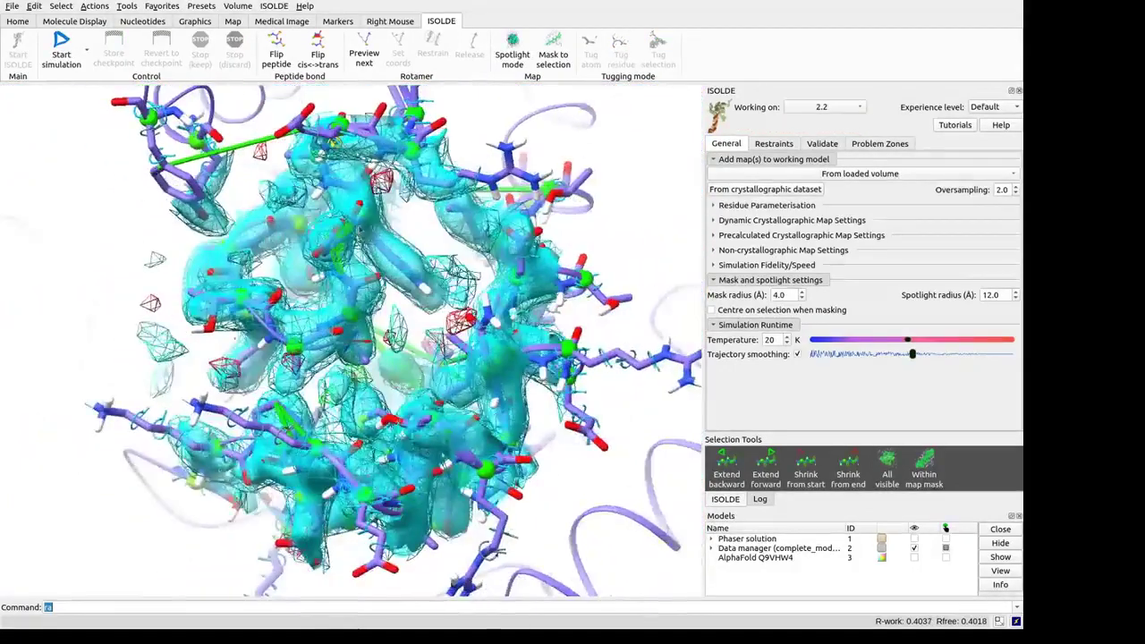